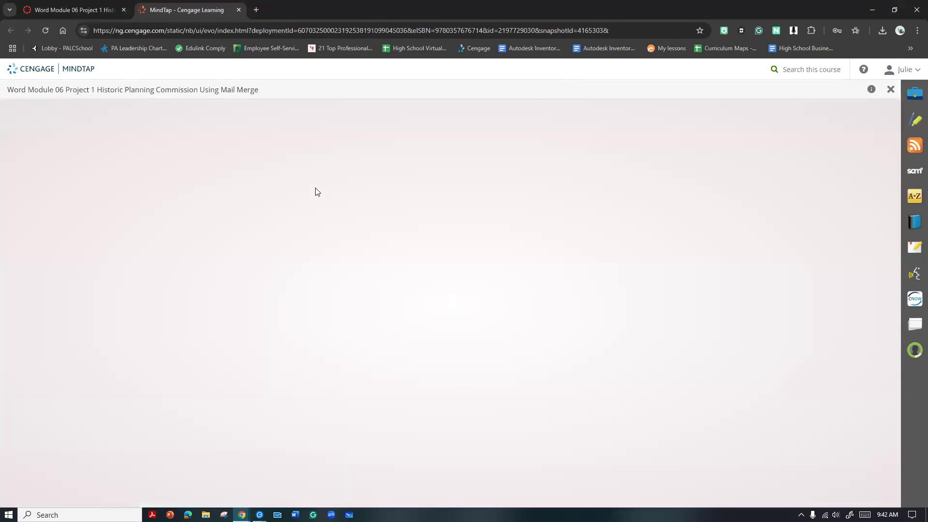
Download all files for the Word Module 06 Project 1 assignment and open the downloaded start document in Word
{"action": "left_click", "coordinate": [700, 257]}
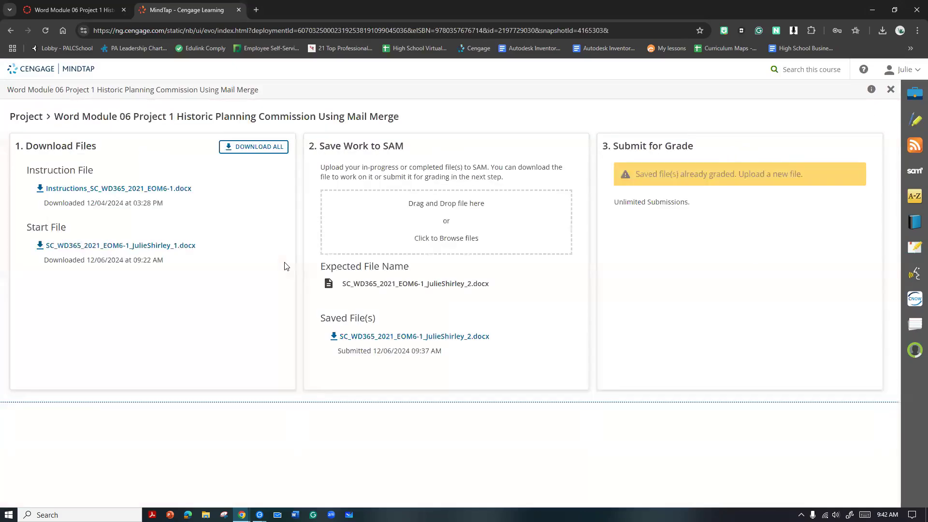
{"action": "left_click", "coordinate": [237, 146]}
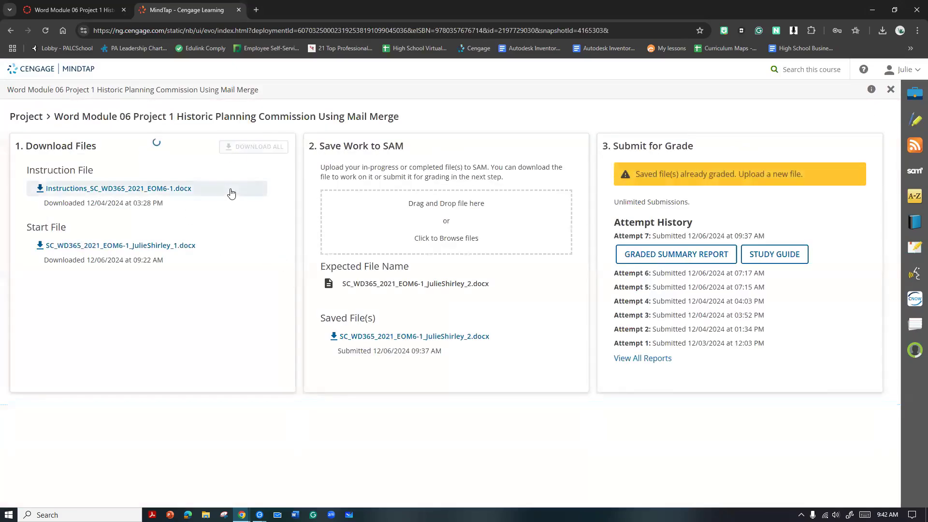
{"action": "left_click", "coordinate": [882, 31]}
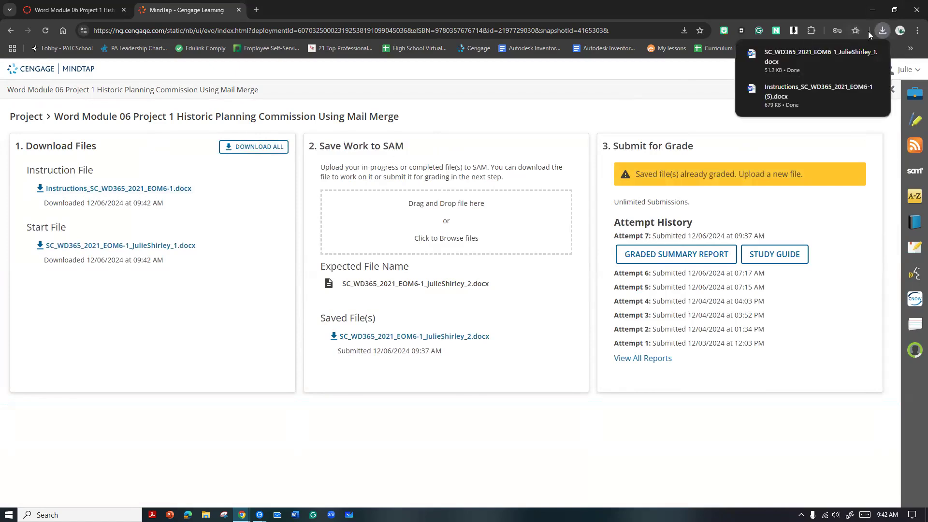
{"action": "left_click", "coordinate": [787, 62]}
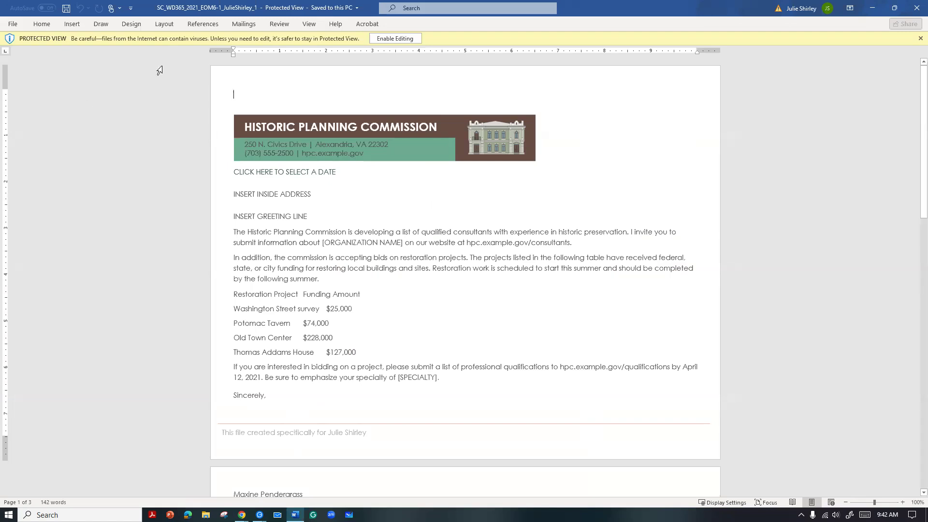
Enable editing for the protected start document and maximize its window
{"action": "left_click", "coordinate": [379, 39]}
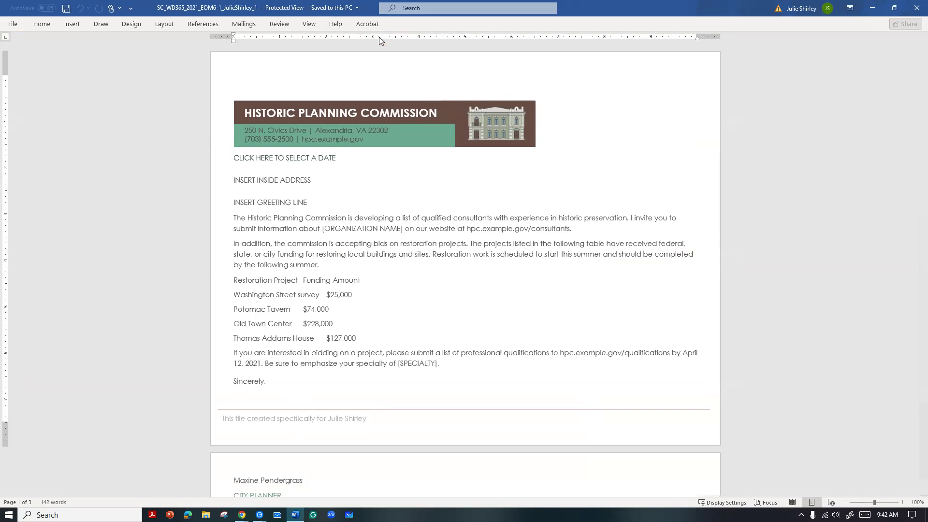
{"action": "key", "text": "alt+Tab"}
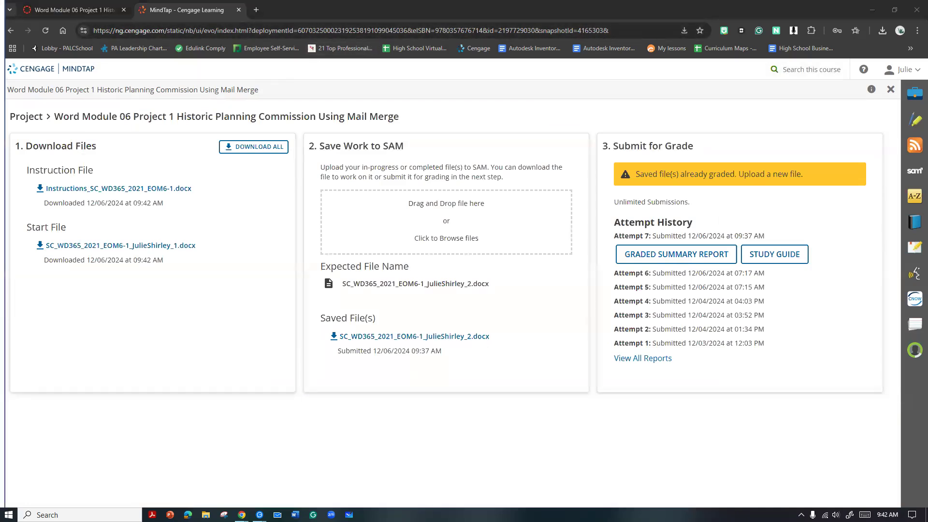
{"action": "key", "text": "alt+Tab"}
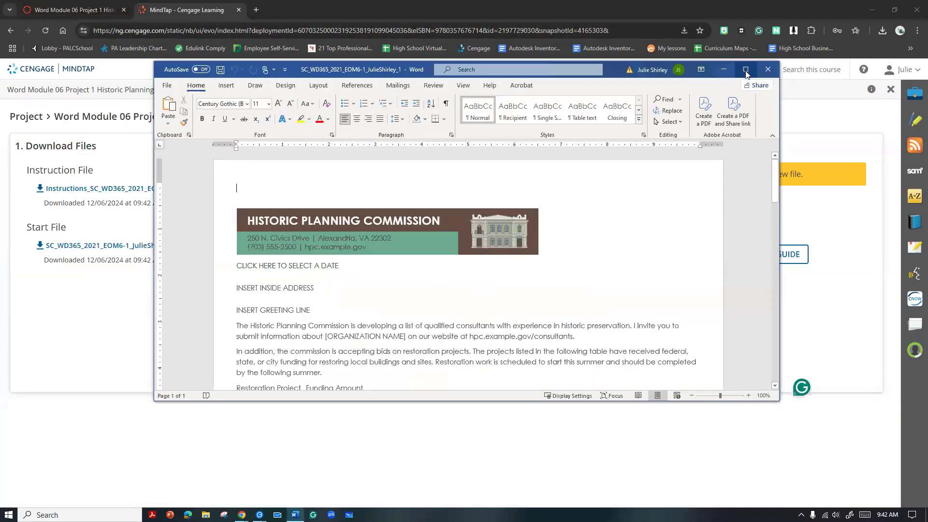
{"action": "left_click", "coordinate": [745, 70]}
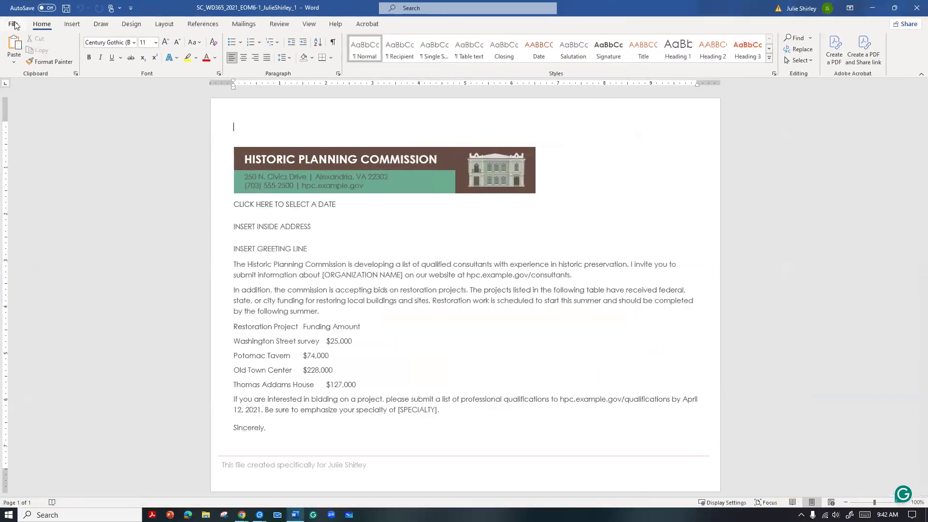
Save a copy of the document to the Desktop, changing the number at the end of the file name to 2
{"action": "left_click", "coordinate": [14, 25]}
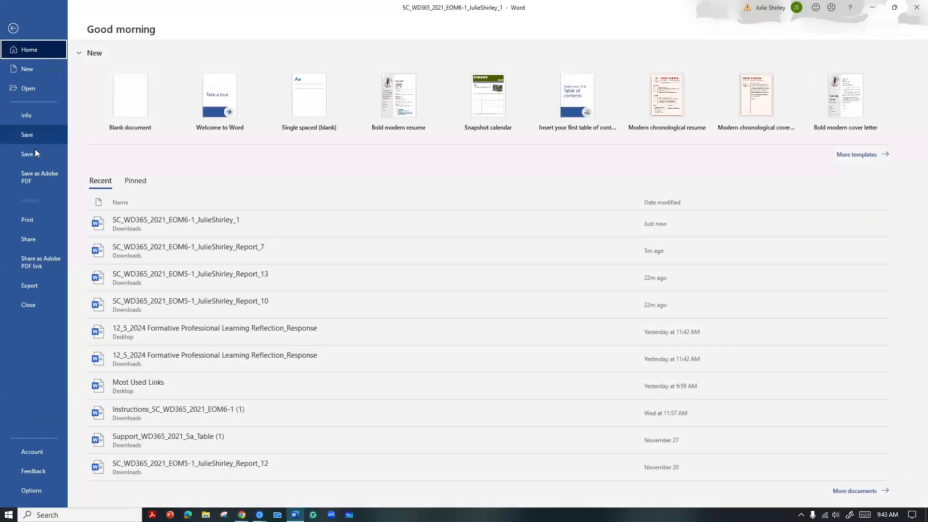
{"action": "left_click", "coordinate": [27, 156]}
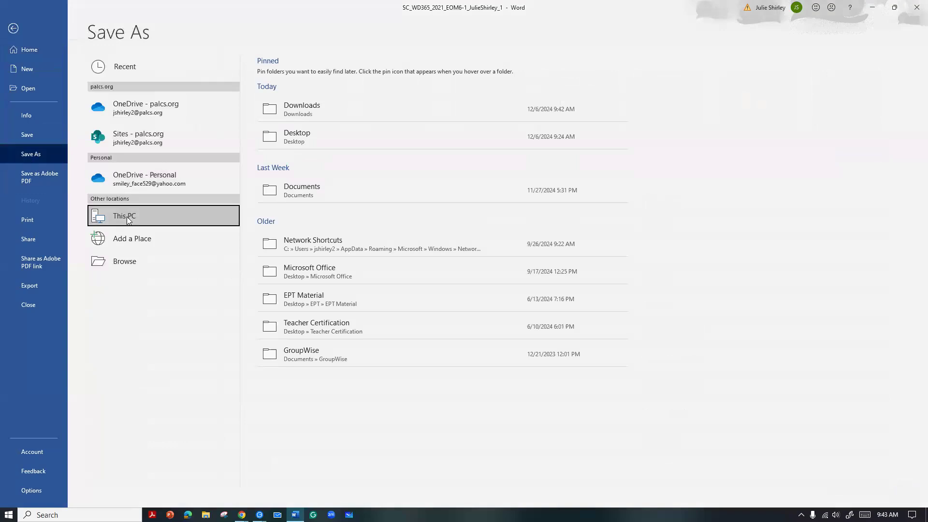
{"action": "left_click", "coordinate": [298, 134]}
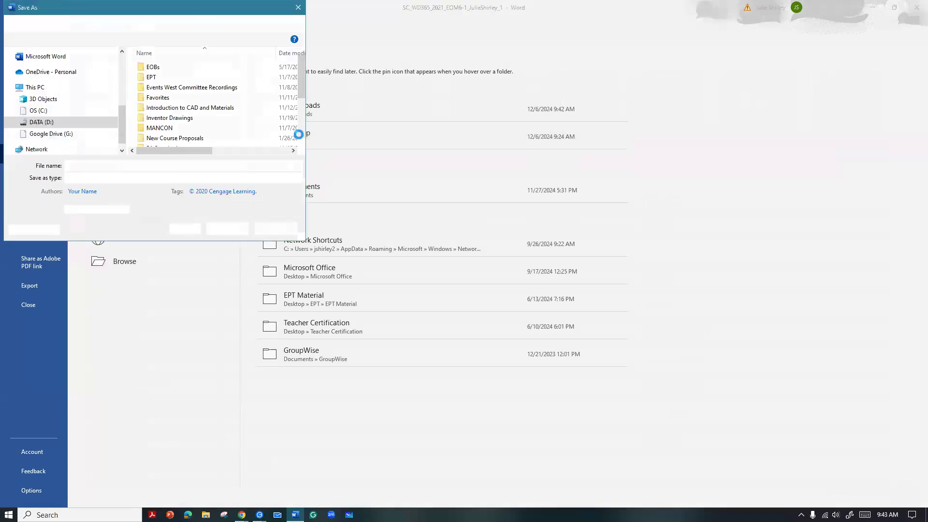
{"action": "scroll", "coordinate": [95, 128], "scroll_direction": "up", "scroll_amount": 5}
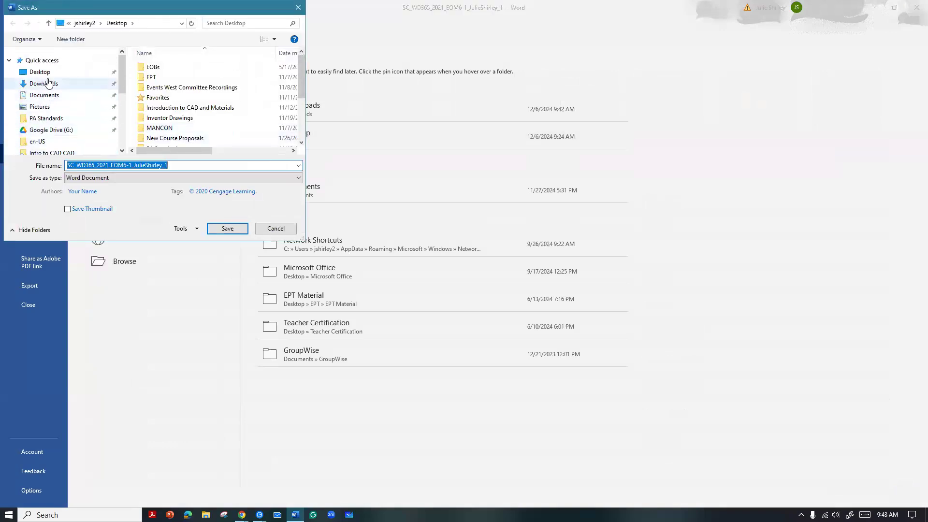
{"action": "left_click", "coordinate": [41, 72]}
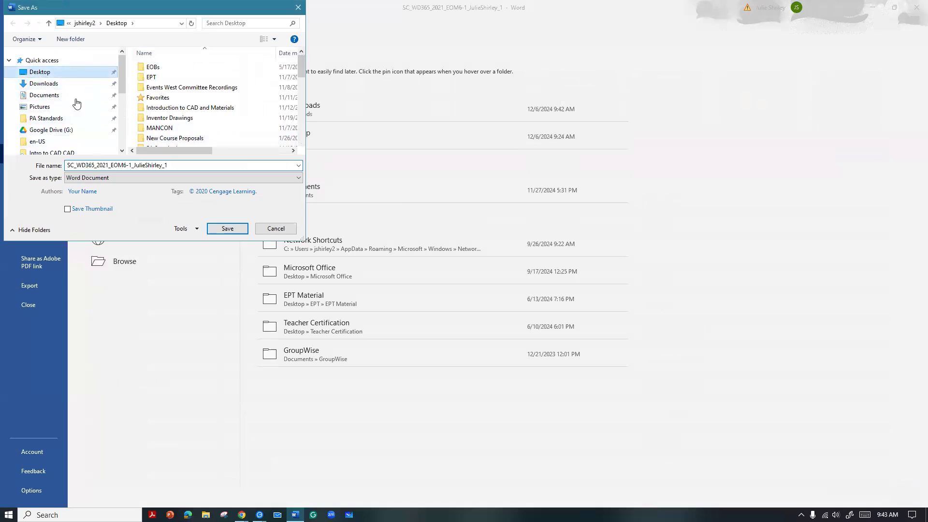
{"action": "left_click", "coordinate": [170, 165]}
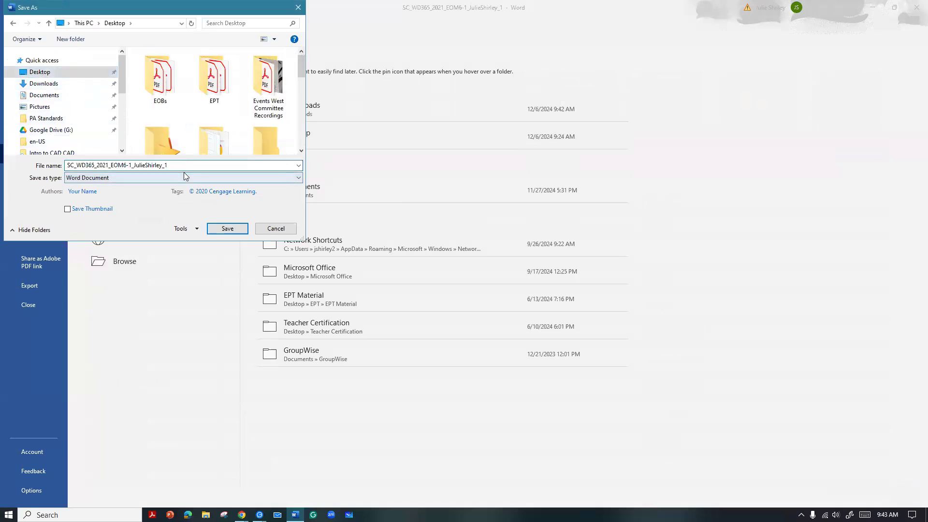
{"action": "type", "text": "2"}
{"action": "left_click", "coordinate": [227, 229]}
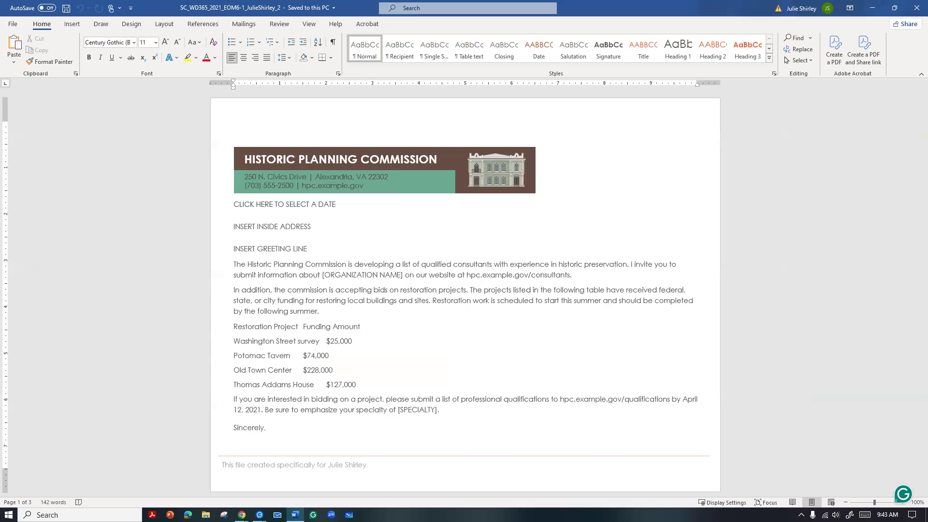
Change the page orientation to Portrait and display the letter as a single page column in Print Layout view
{"action": "left_click", "coordinate": [163, 25]}
{"action": "left_click", "coordinate": [43, 48]}
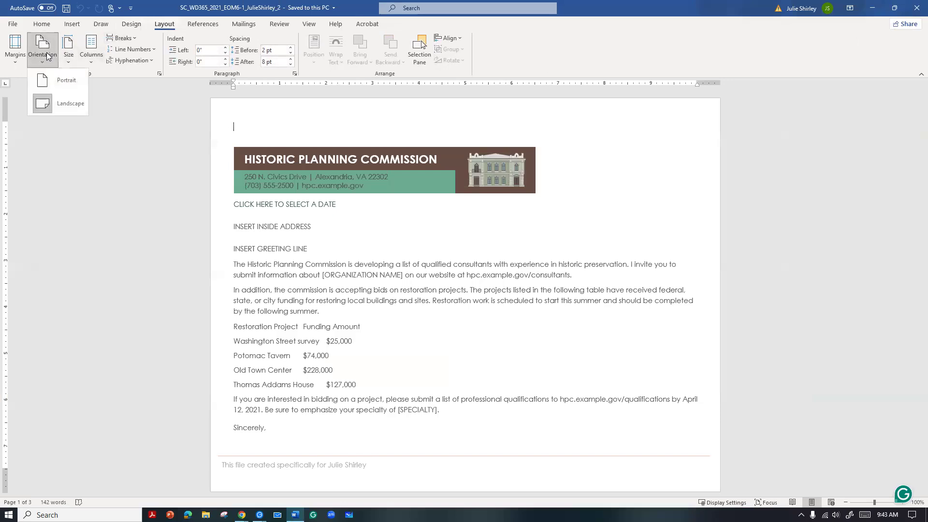
{"action": "left_click", "coordinate": [62, 83]}
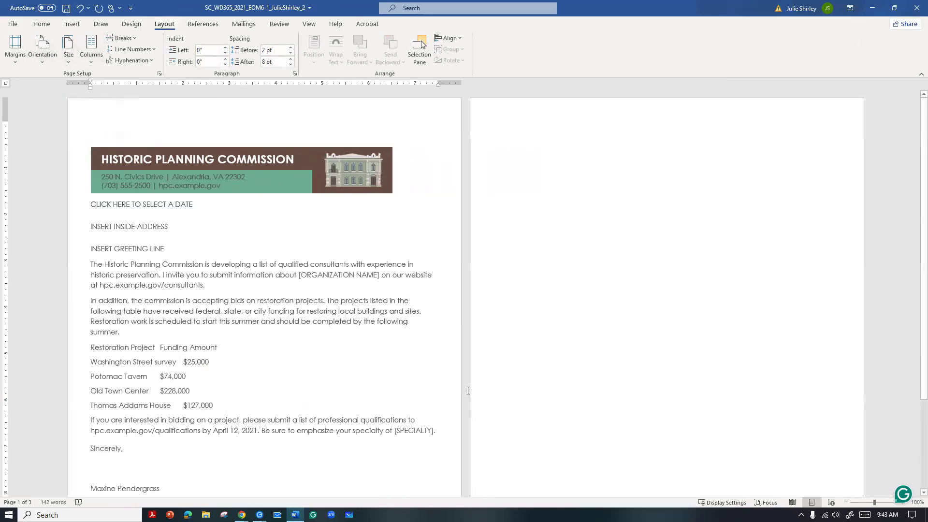
{"action": "left_click", "coordinate": [831, 503]}
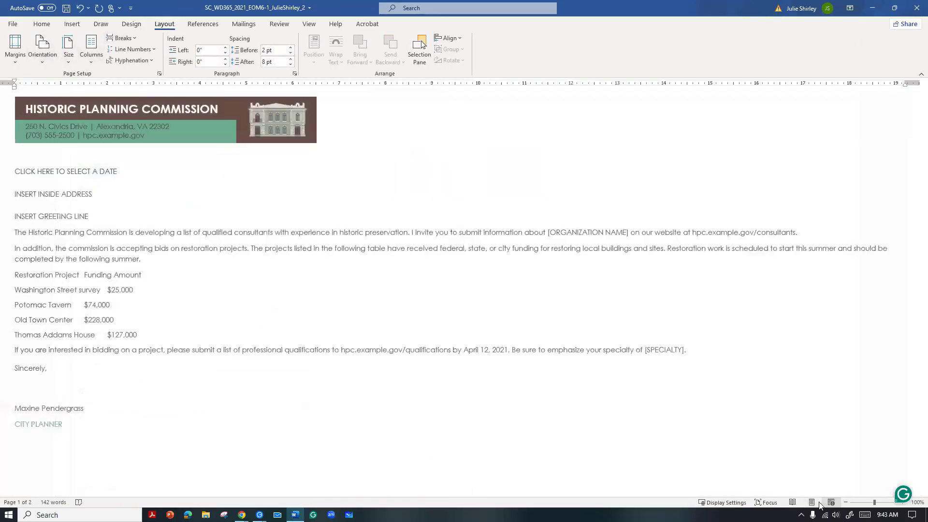
{"action": "left_click", "coordinate": [811, 503]}
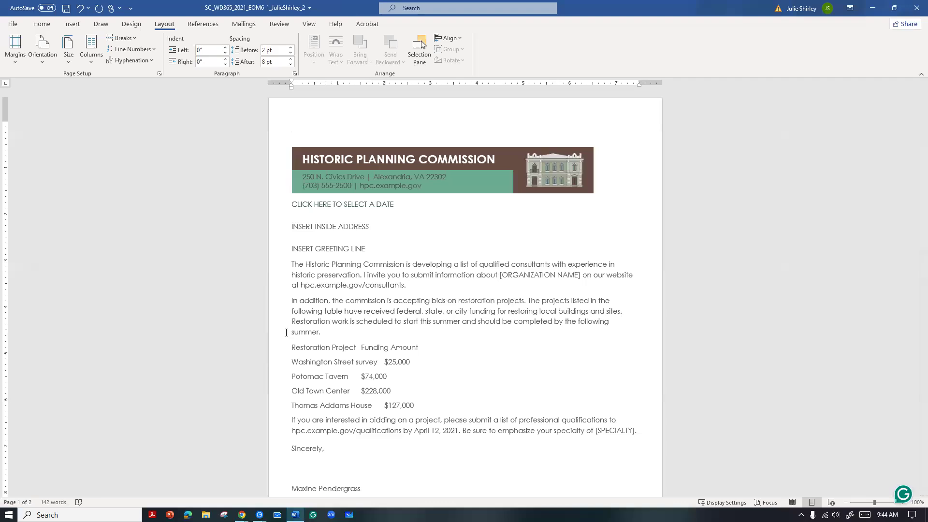
Convert the tab-separated restoration project and funding lines to a two-column table and apply the Letterhead Table style
{"action": "left_click_drag", "start_coordinate": [291, 346], "coordinate": [421, 403]}
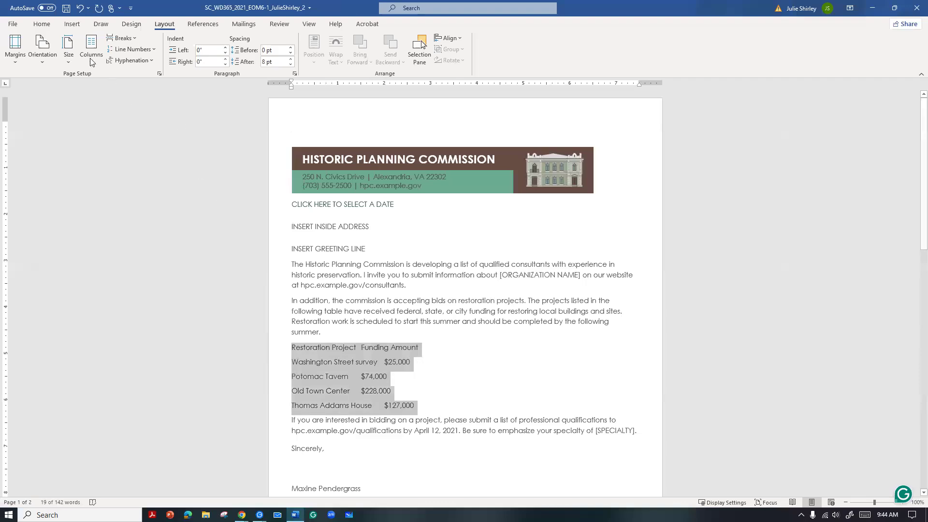
{"action": "left_click", "coordinate": [72, 24]}
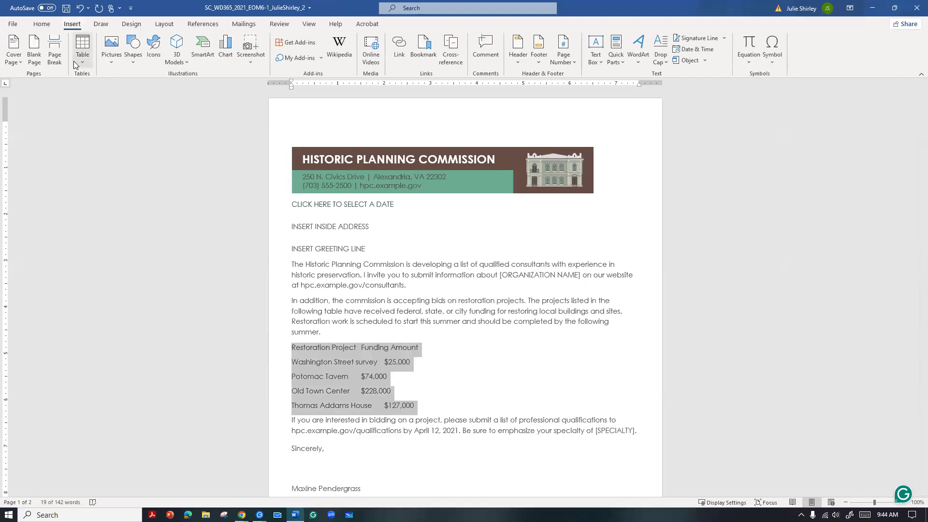
{"action": "left_click", "coordinate": [83, 60]}
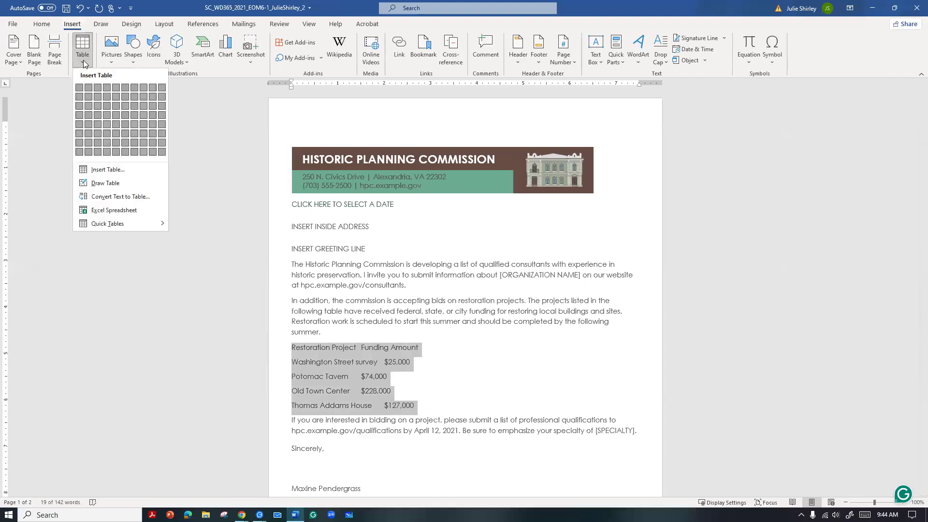
{"action": "left_click", "coordinate": [120, 197]}
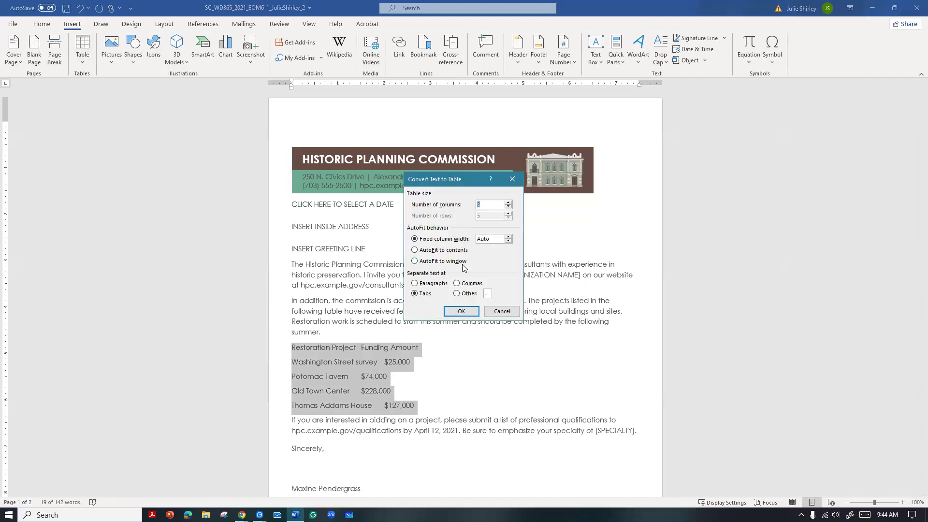
{"action": "left_click", "coordinate": [460, 312]}
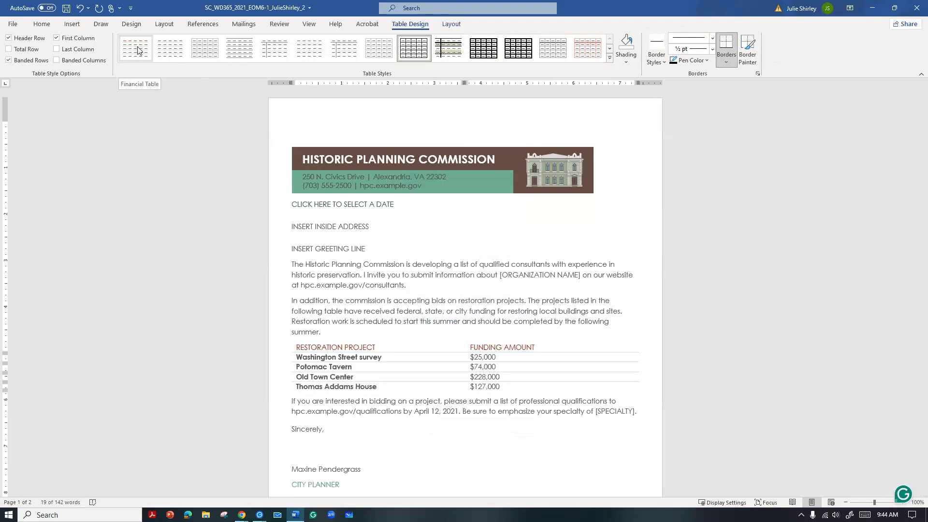
{"action": "left_click", "coordinate": [169, 53]}
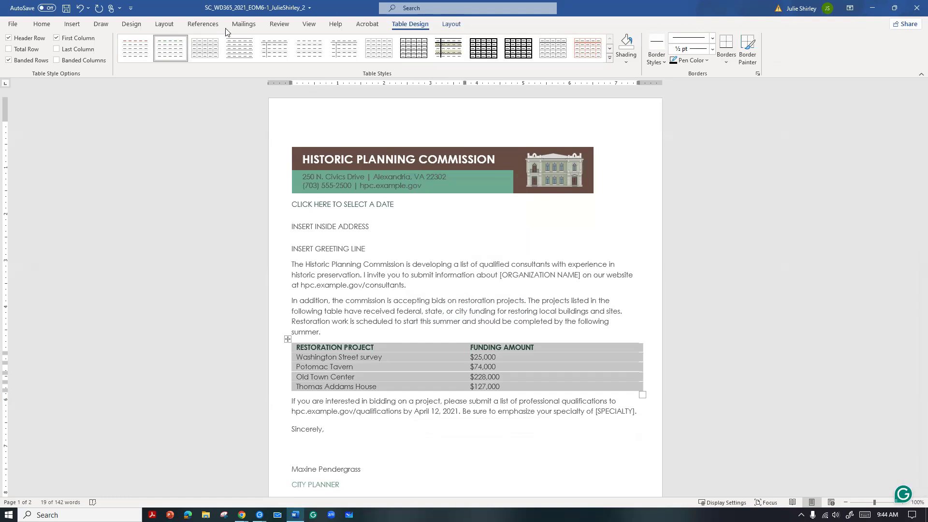
Start the step-by-step Mail Merge wizard for Letters, using the current document, and advance to selecting recipients
{"action": "left_click", "coordinate": [241, 26]}
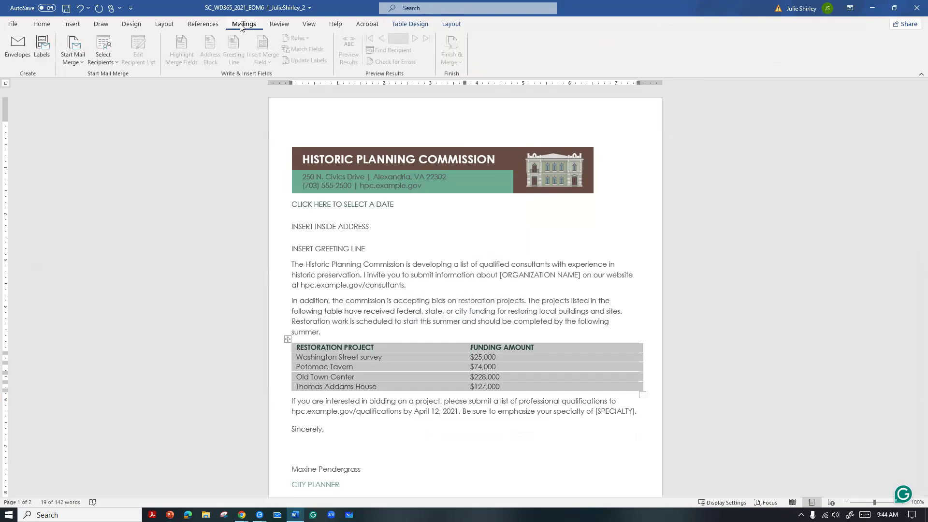
{"action": "left_click", "coordinate": [73, 60]}
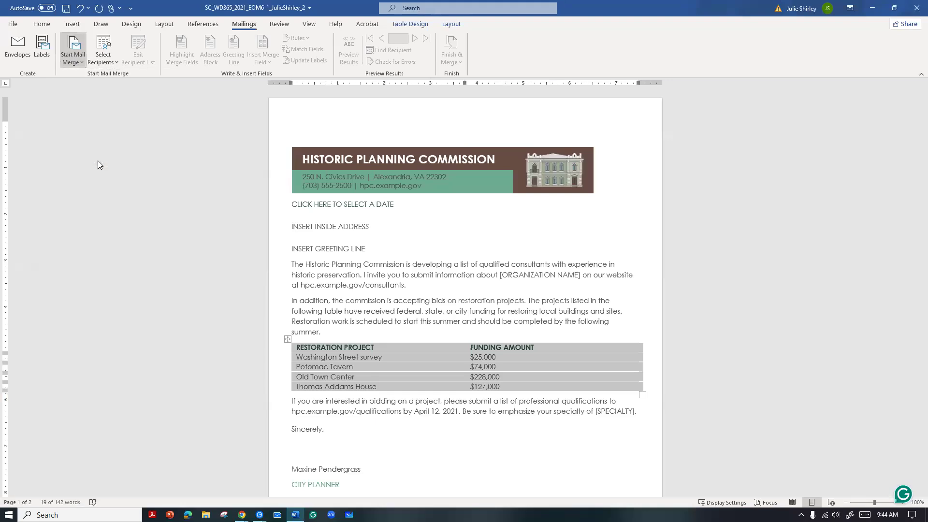
{"action": "left_click", "coordinate": [98, 160]}
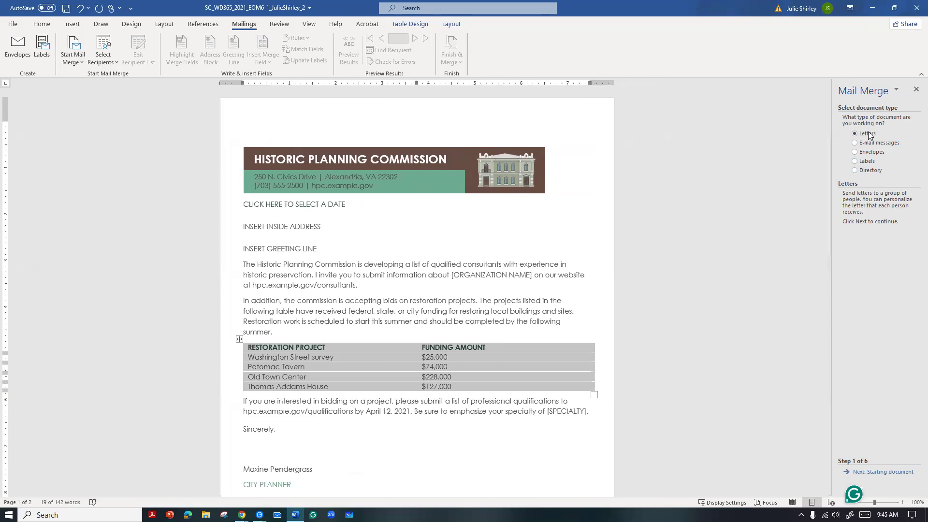
{"action": "left_click", "coordinate": [869, 471]}
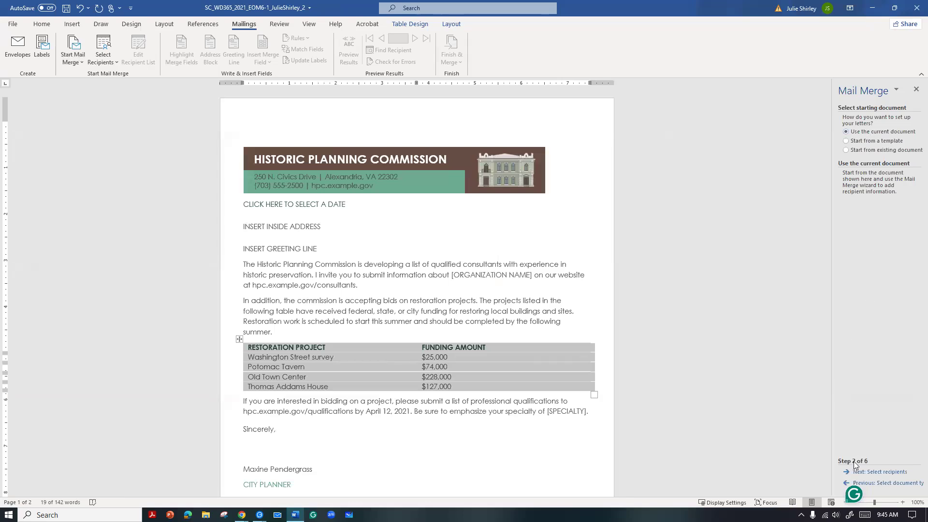
{"action": "left_click", "coordinate": [866, 473]}
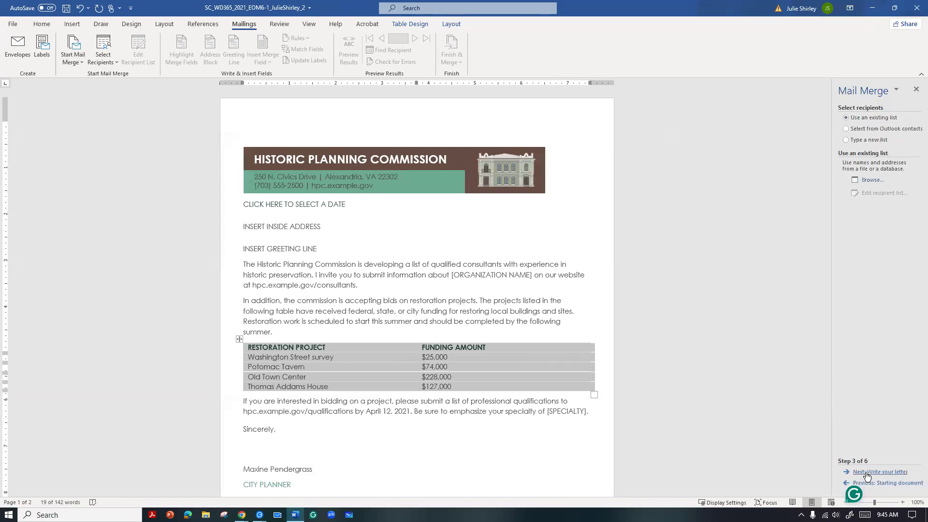
Choose to type a new recipient list and create it, moving the New Address List window higher
{"action": "left_click", "coordinate": [849, 141]}
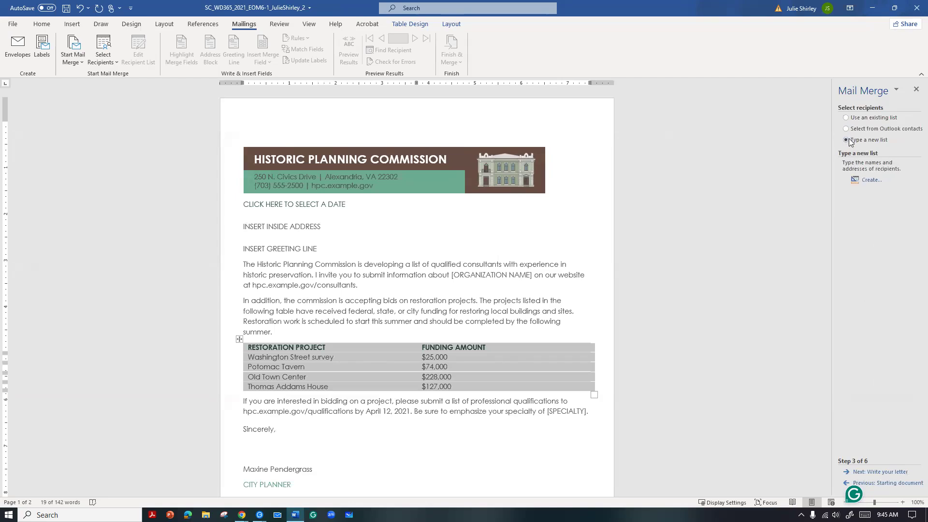
{"action": "left_click", "coordinate": [871, 181]}
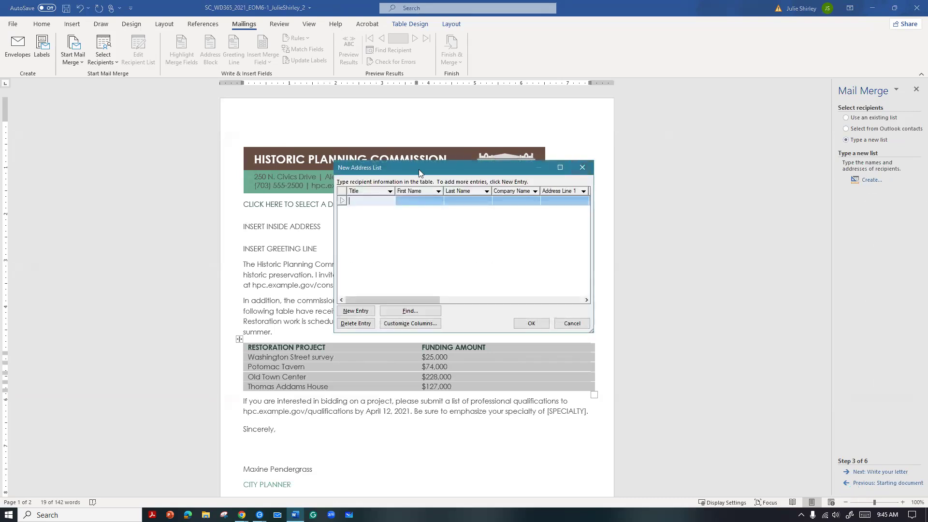
{"action": "left_click_drag", "start_coordinate": [419, 166], "coordinate": [420, 131]}
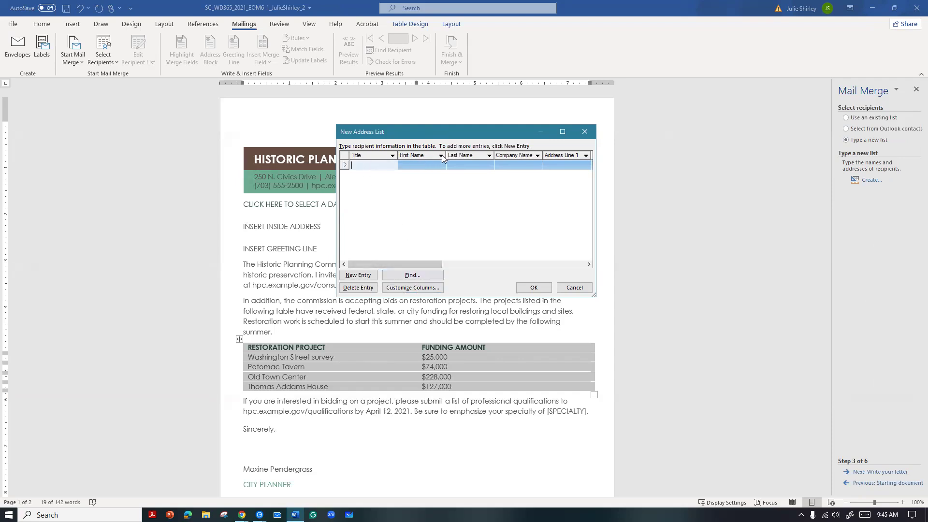
Customize the new address list's columns by deleting the Country or Region and Home Phone fields
{"action": "left_click", "coordinate": [416, 290]}
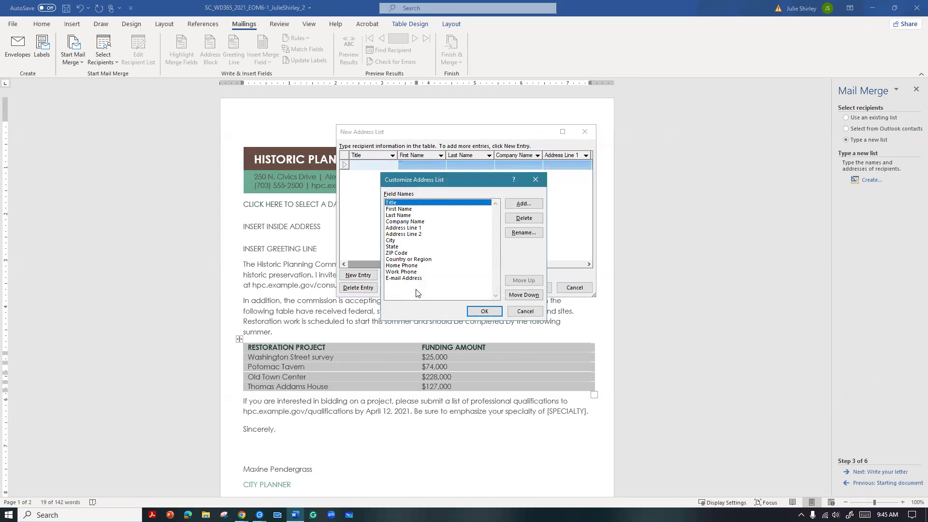
{"action": "left_click", "coordinate": [406, 260]}
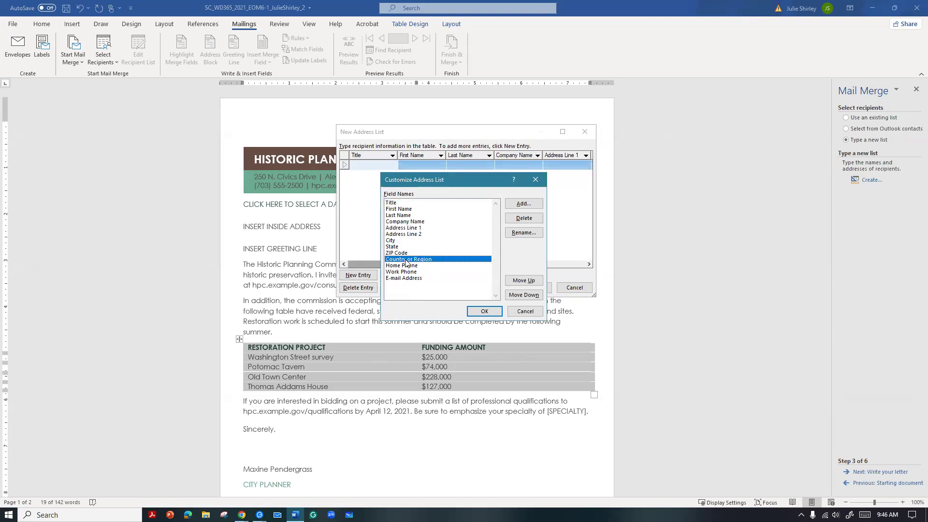
{"action": "left_click", "coordinate": [526, 220]}
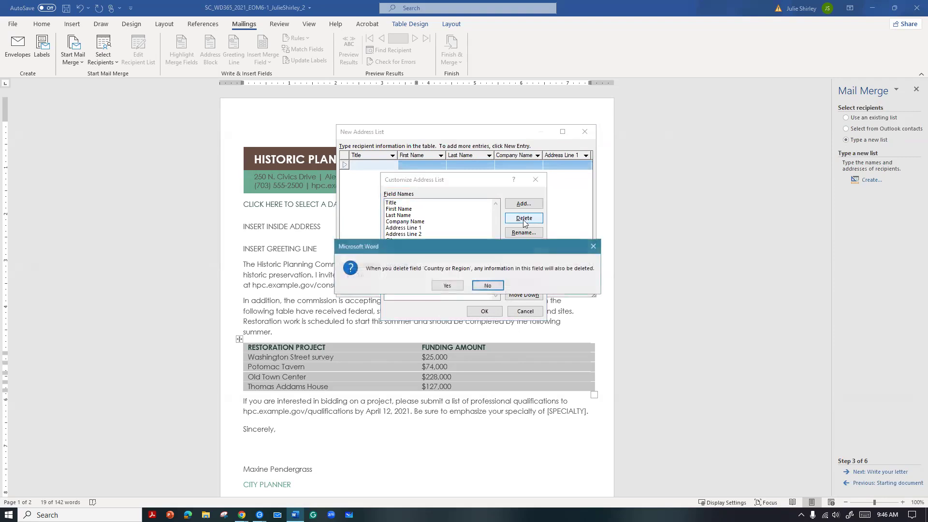
{"action": "left_click", "coordinate": [455, 288]}
{"action": "left_click", "coordinate": [406, 260]}
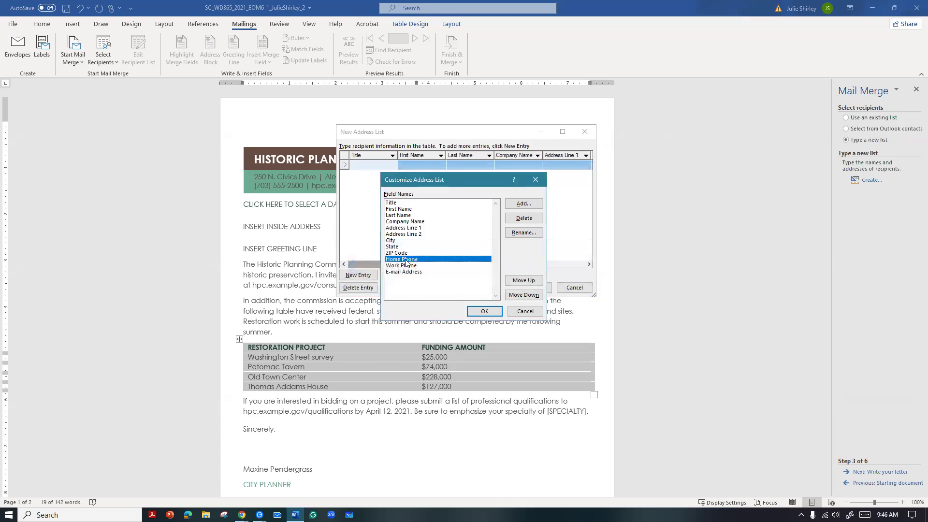
{"action": "left_click", "coordinate": [530, 220]}
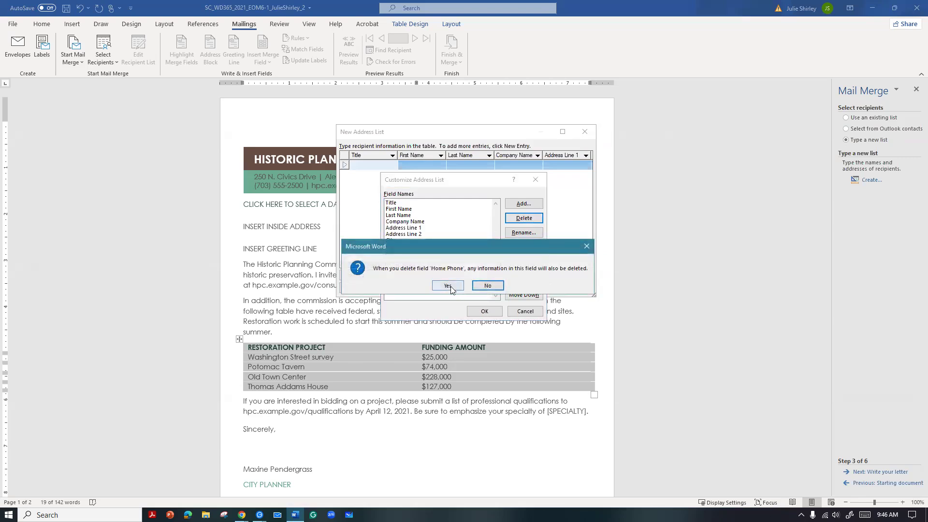
{"action": "left_click", "coordinate": [449, 286]}
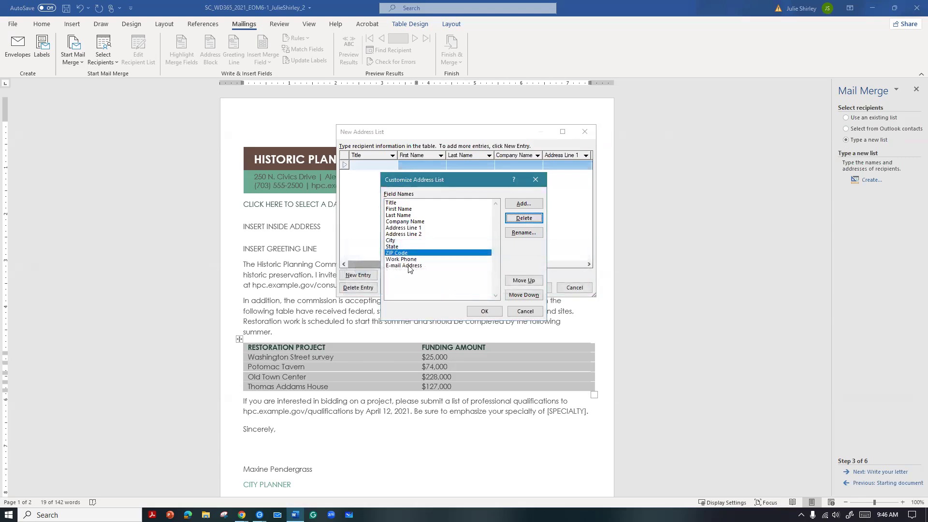
Delete the Work Phone and E-mail Address fields from the address list
{"action": "left_click", "coordinate": [399, 259]}
{"action": "left_click", "coordinate": [524, 218]}
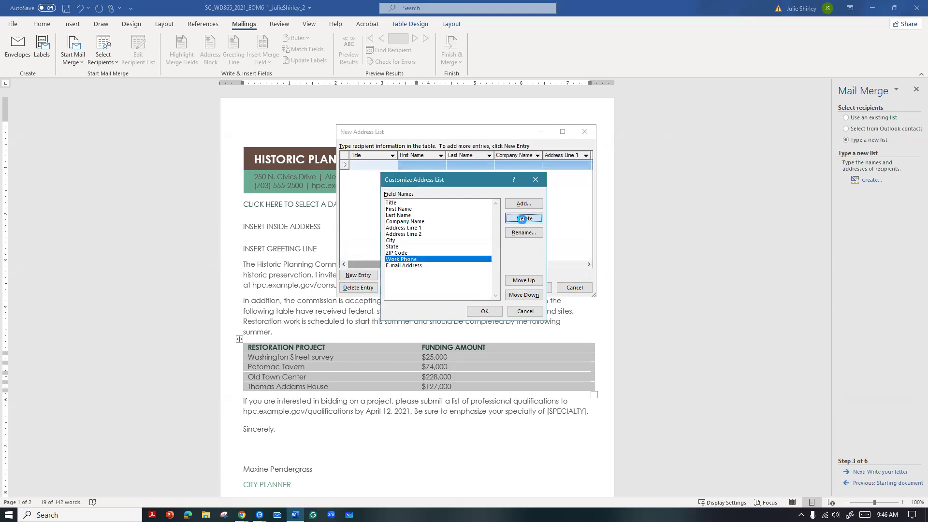
{"action": "left_click", "coordinate": [447, 286]}
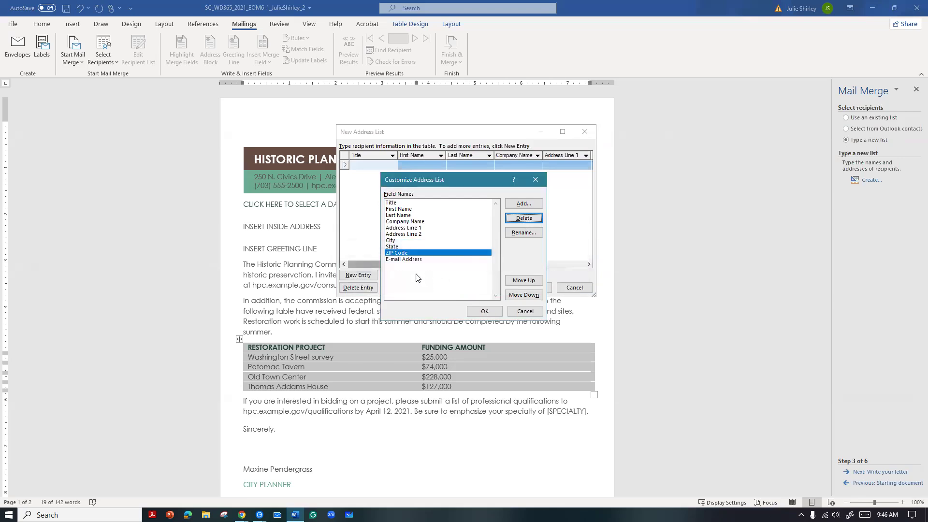
{"action": "left_click", "coordinate": [406, 259]}
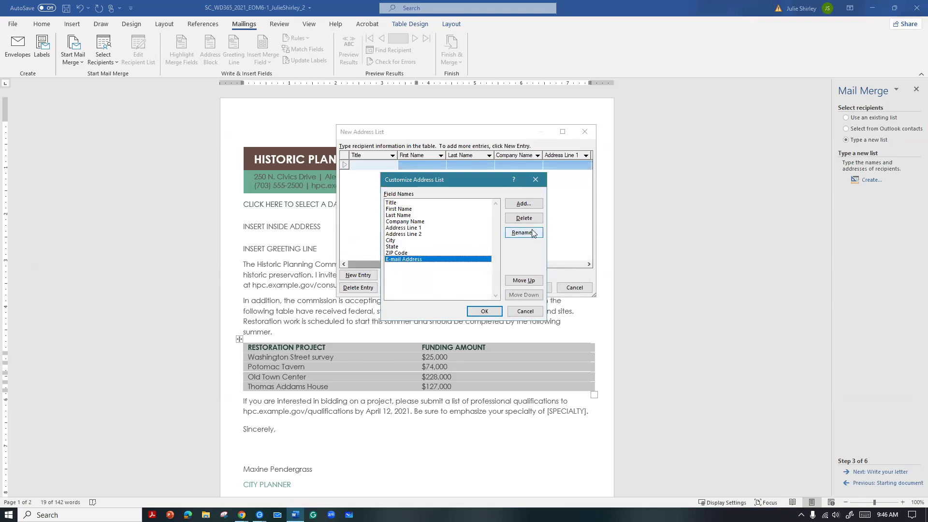
{"action": "left_click", "coordinate": [524, 218]}
{"action": "left_click", "coordinate": [447, 286]}
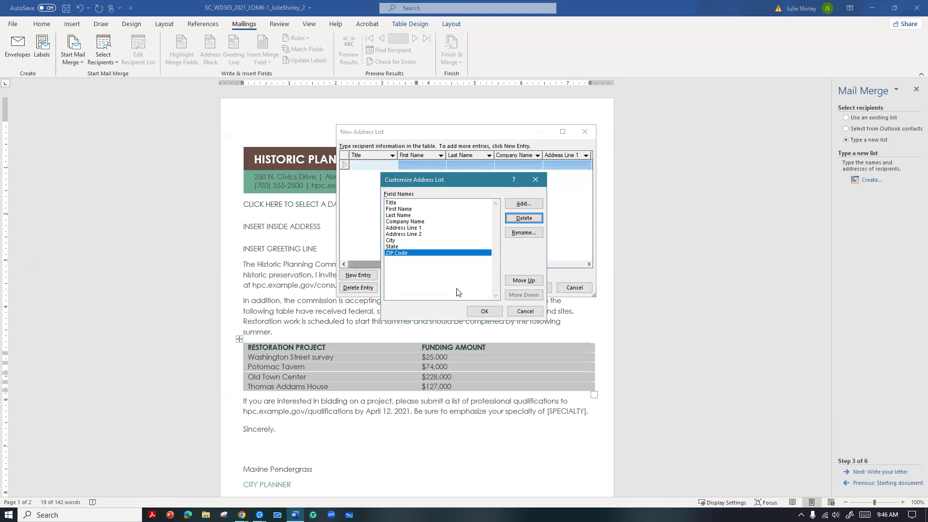
Rename the Company Name field as Organization Name
{"action": "left_click", "coordinate": [410, 222]}
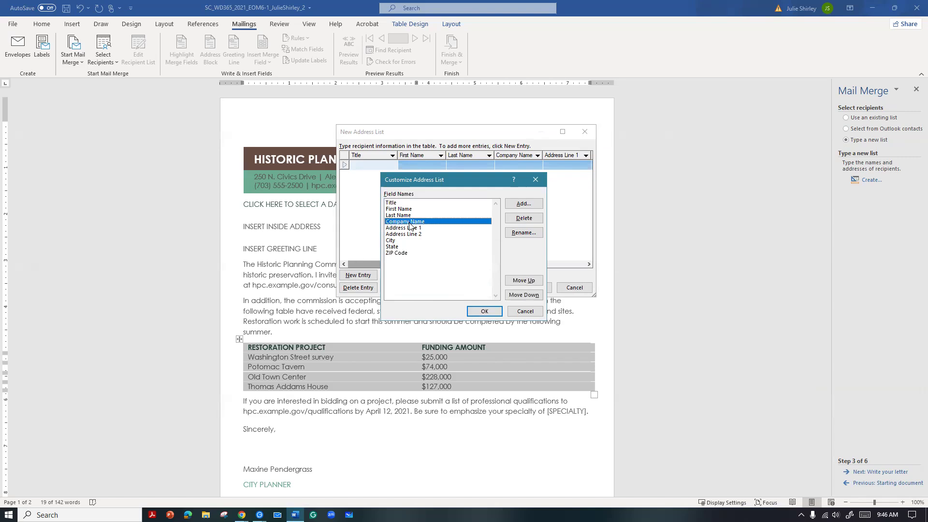
{"action": "left_click", "coordinate": [526, 233]}
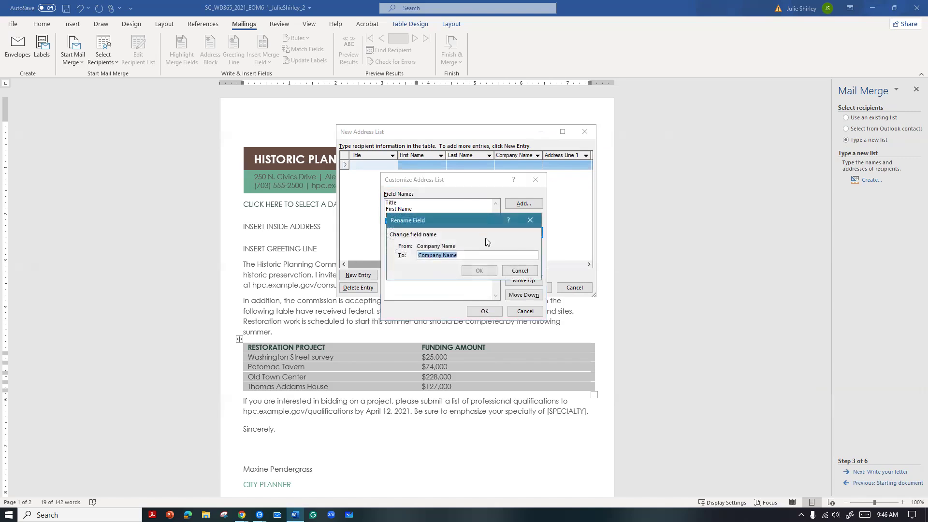
{"action": "type", "text": "Org"}
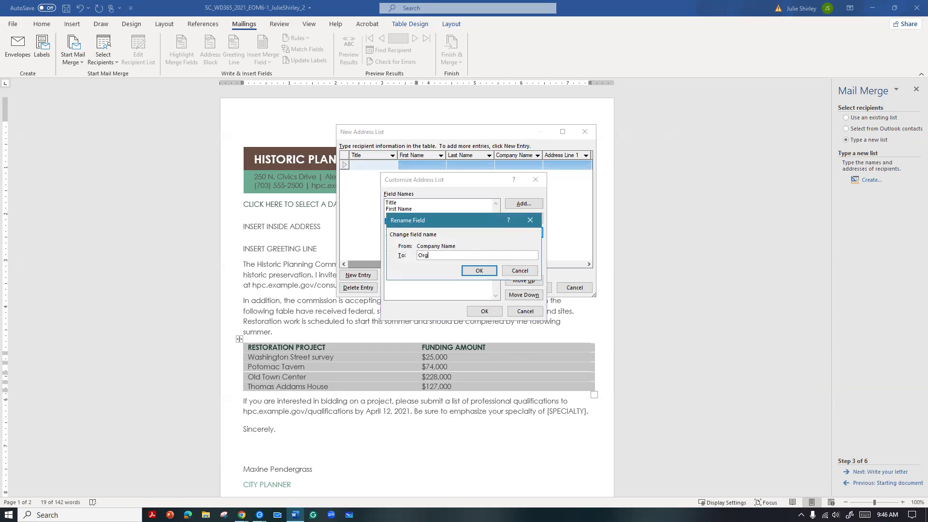
{"action": "type", "text": "anization Name"}
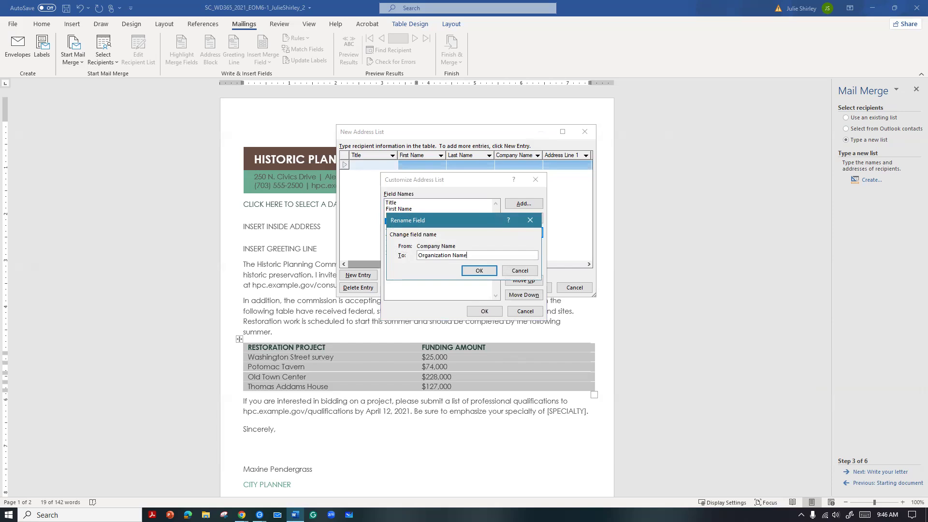
{"action": "left_click", "coordinate": [474, 272]}
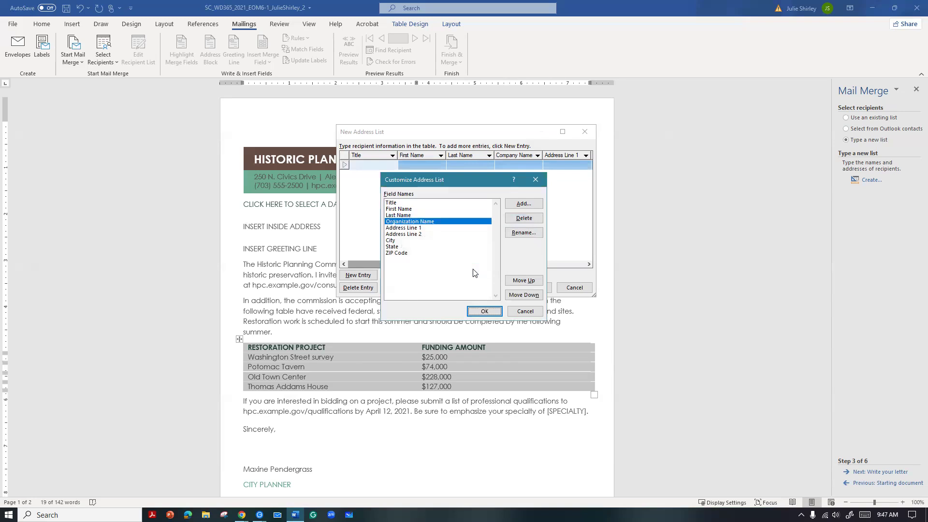
Rename the ZIP Code field as Postal Code
{"action": "left_click", "coordinate": [394, 254]}
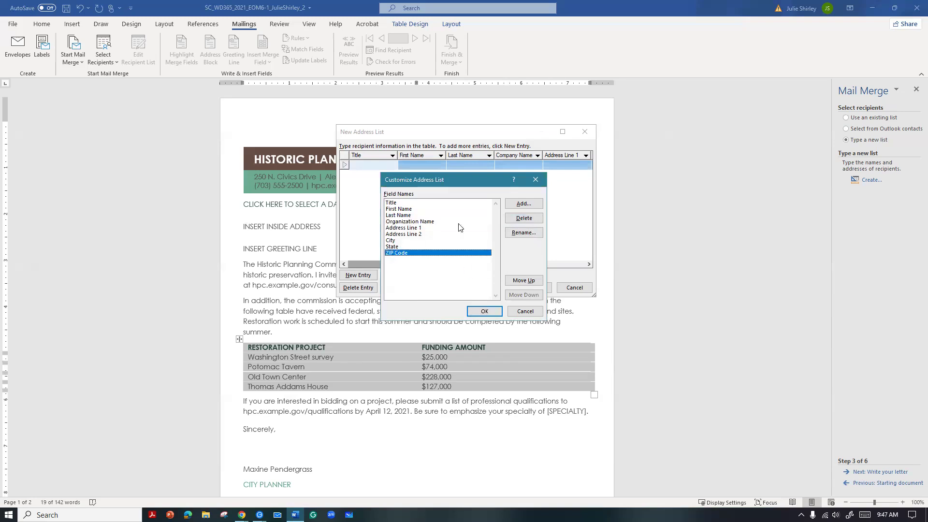
{"action": "left_click", "coordinate": [520, 233]}
{"action": "type", "text": "Postal Code"}
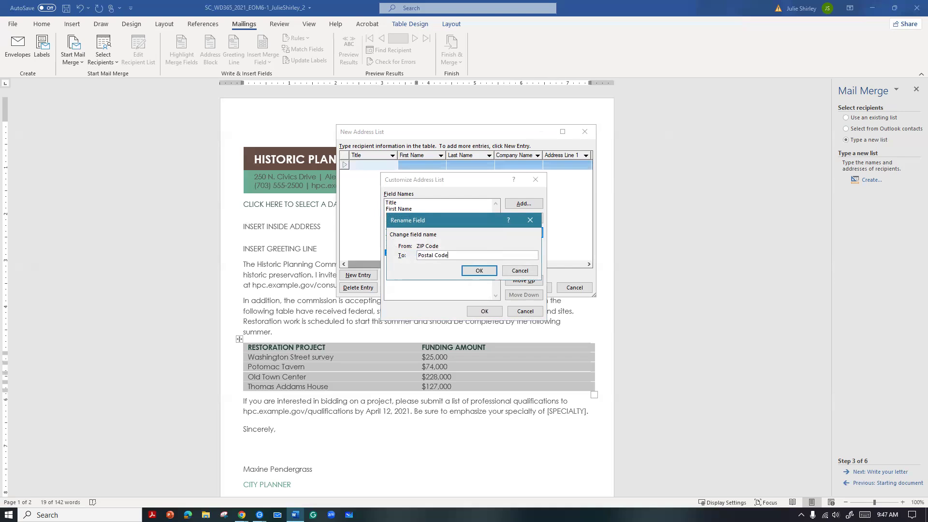
{"action": "left_click", "coordinate": [485, 270]}
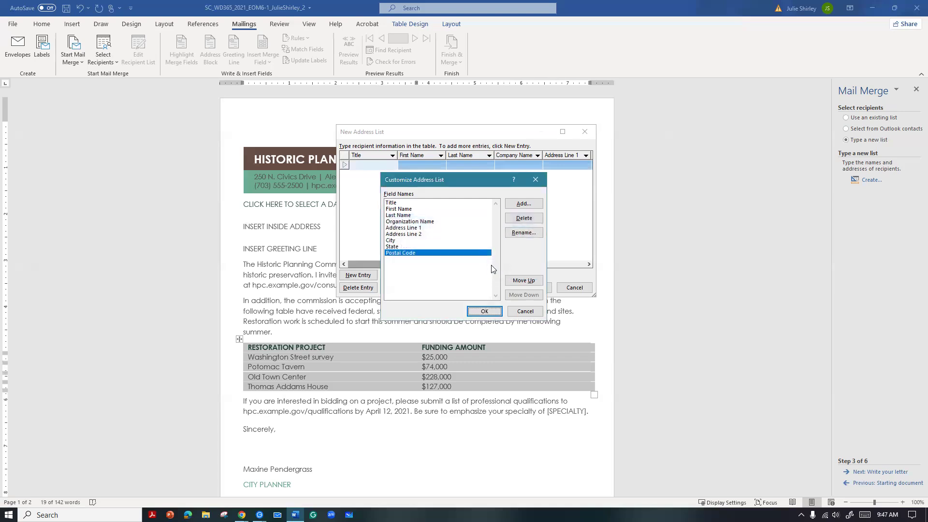
Add a field named Specialty after Postal Code and accept the customized columns
{"action": "left_click", "coordinate": [529, 205]}
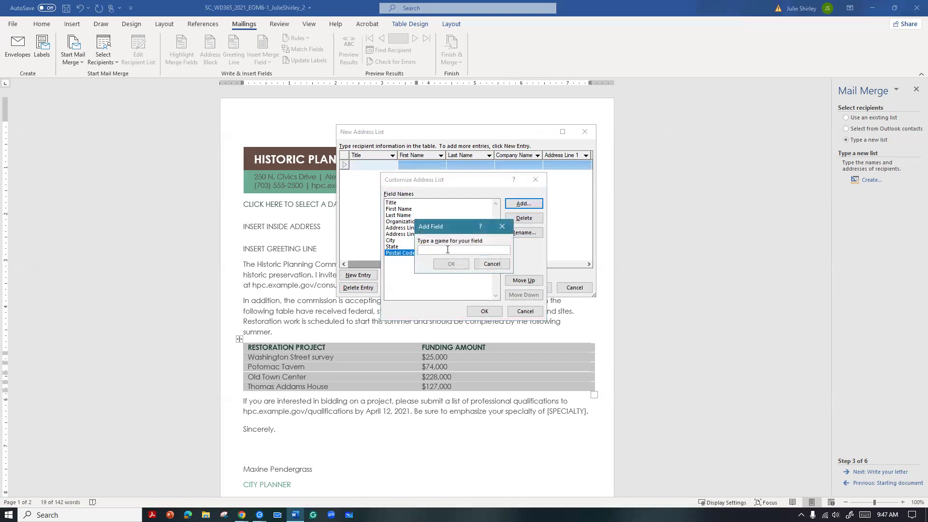
{"action": "type", "text": "Specialty"}
{"action": "left_click", "coordinate": [455, 264]}
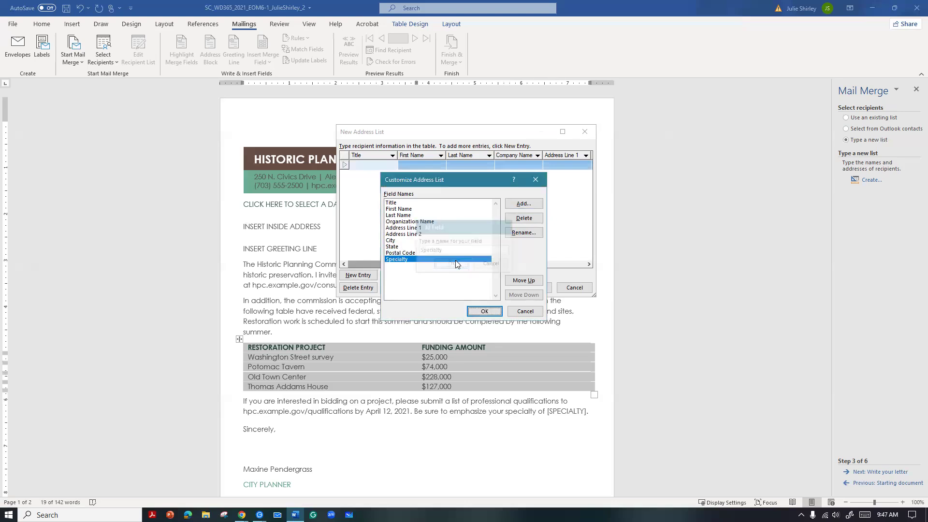
{"action": "left_click", "coordinate": [484, 312]}
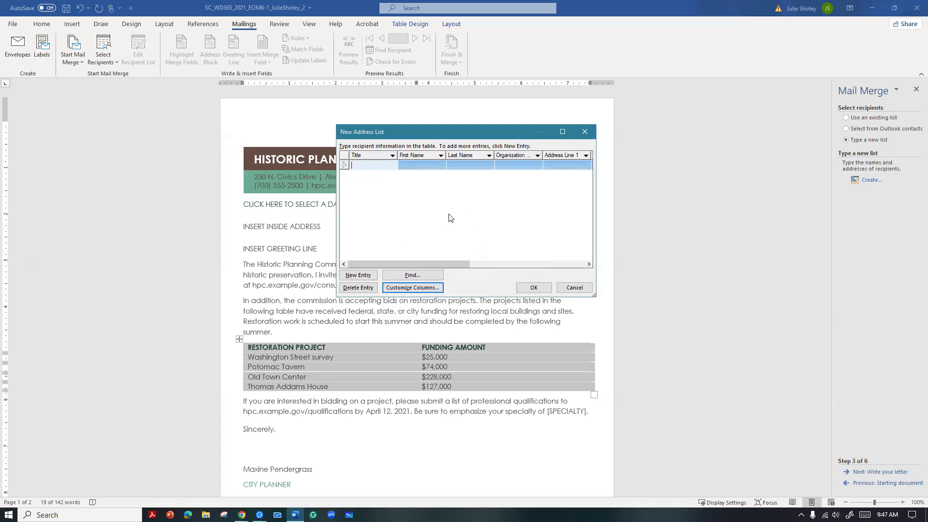
Save the address list as Historic Planning Commission 2 in My Data Sources and accept it as the merge recipients
{"action": "left_click", "coordinate": [529, 285]}
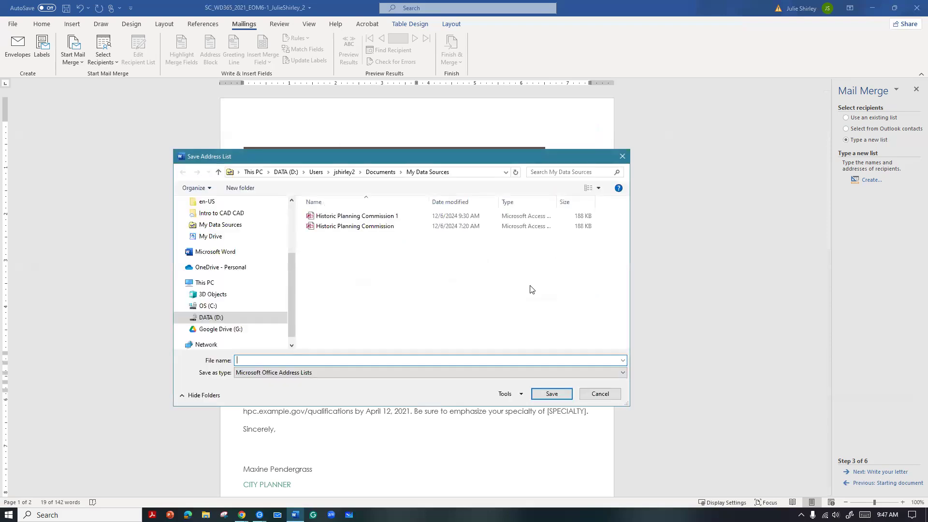
{"action": "left_click_drag", "start_coordinate": [428, 153], "coordinate": [422, 109]}
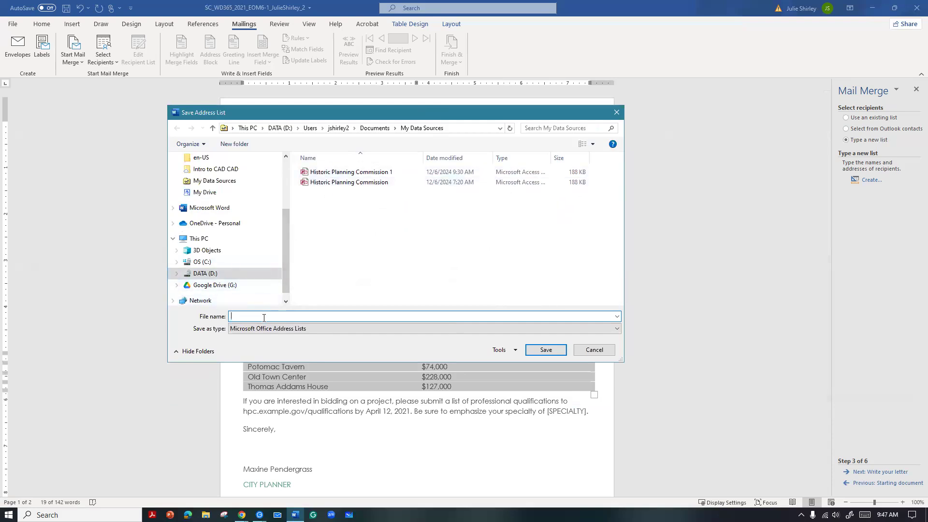
{"action": "type", "text": "Historic "}
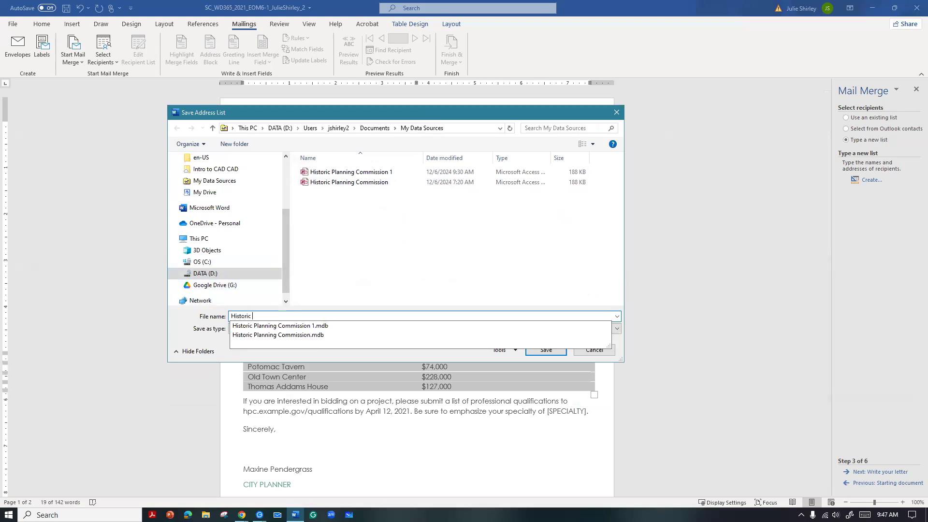
{"action": "type", "text": "Planning Commission 2"}
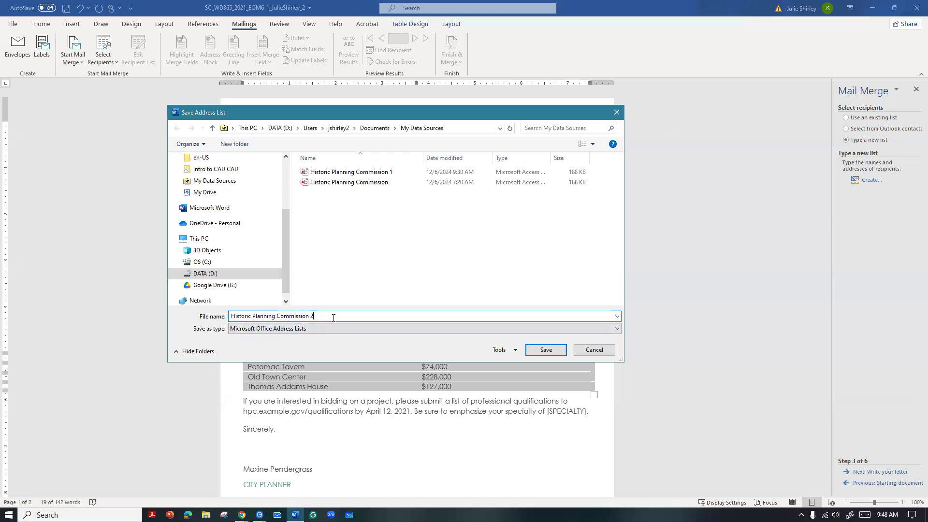
{"action": "left_click", "coordinate": [540, 350]}
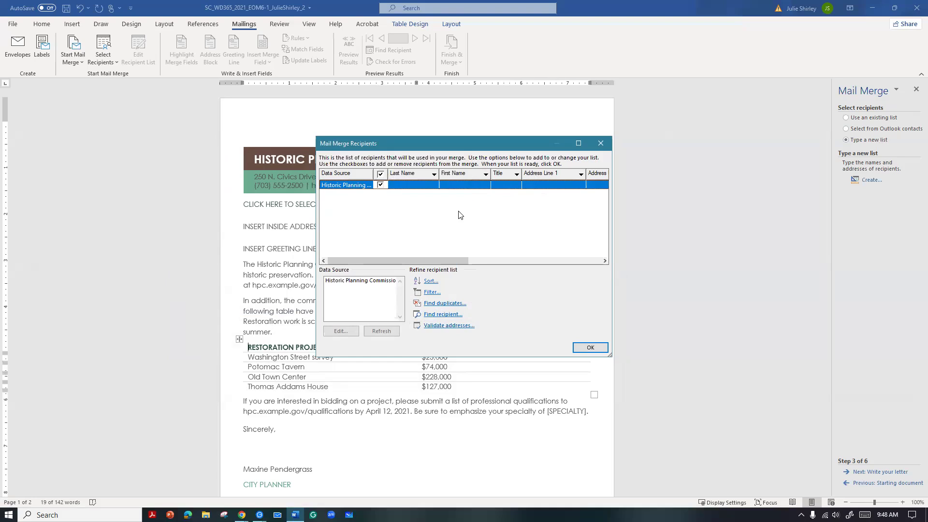
{"action": "left_click", "coordinate": [585, 348]}
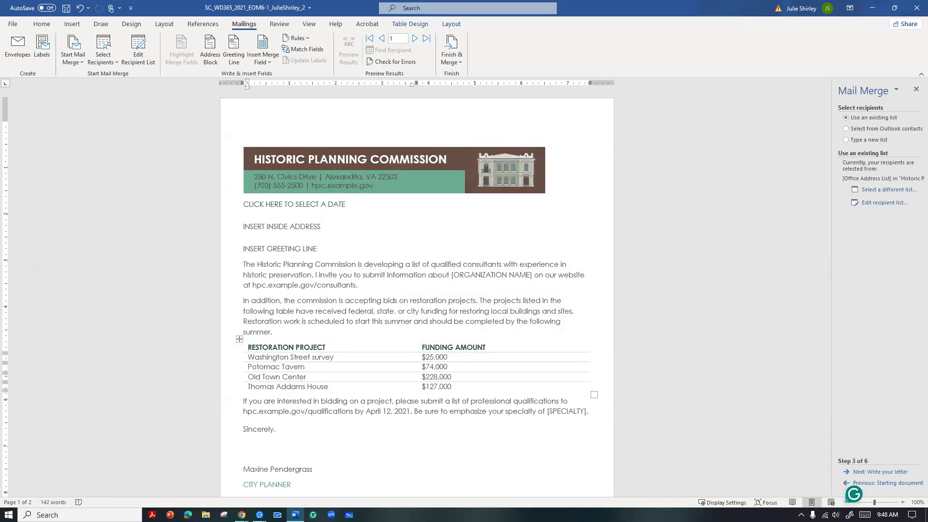
Open the Historic Planning Commission 2 data source for editing and enter the title Ms. with the recipient's first and last names
{"action": "left_click", "coordinate": [886, 203]}
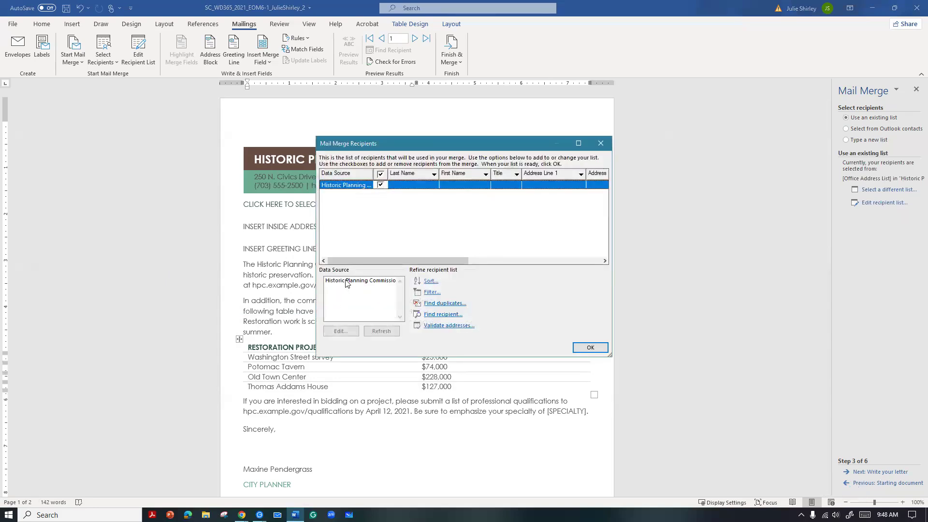
{"action": "left_click", "coordinate": [346, 283]}
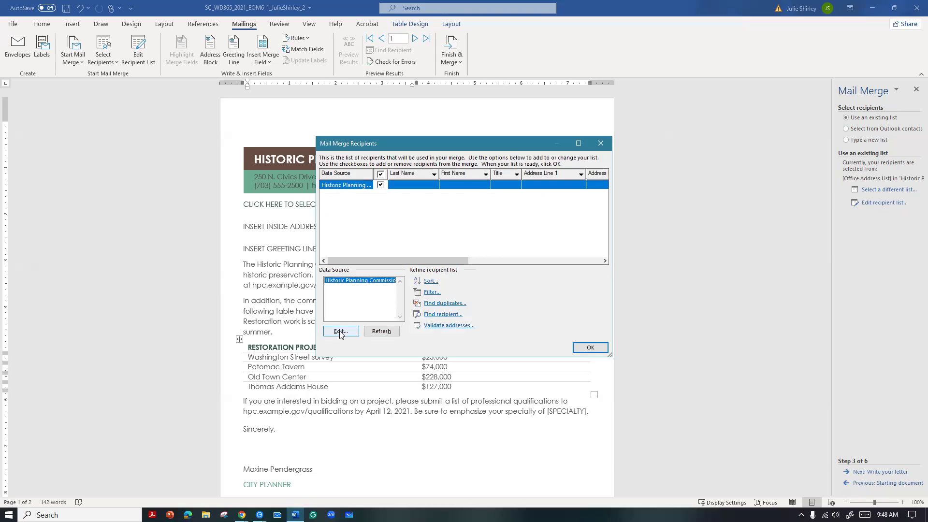
{"action": "left_click", "coordinate": [340, 331]}
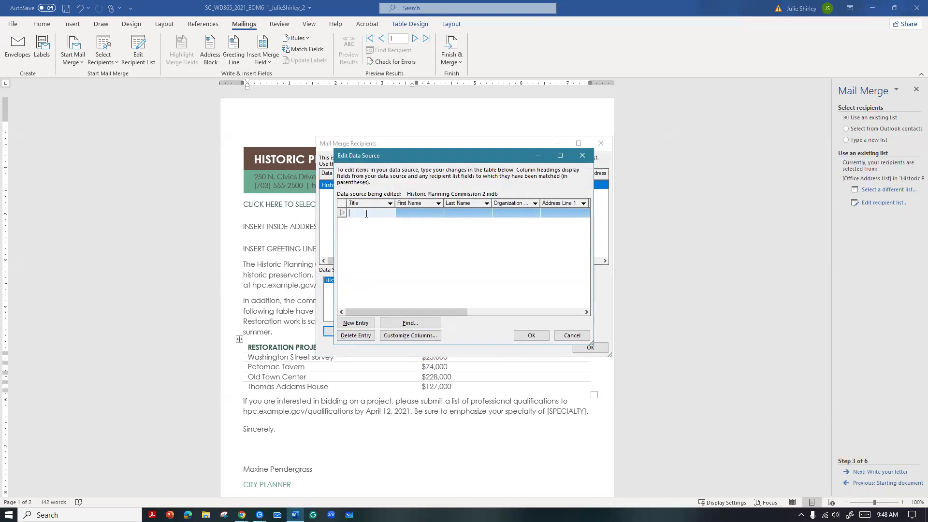
{"action": "type", "text": "Ms."}
{"action": "key", "text": "Tab"}
{"action": "type", "text": "Linda"}
{"action": "key", "text": "Tab"}
{"action": "type", "text": "Lope"}
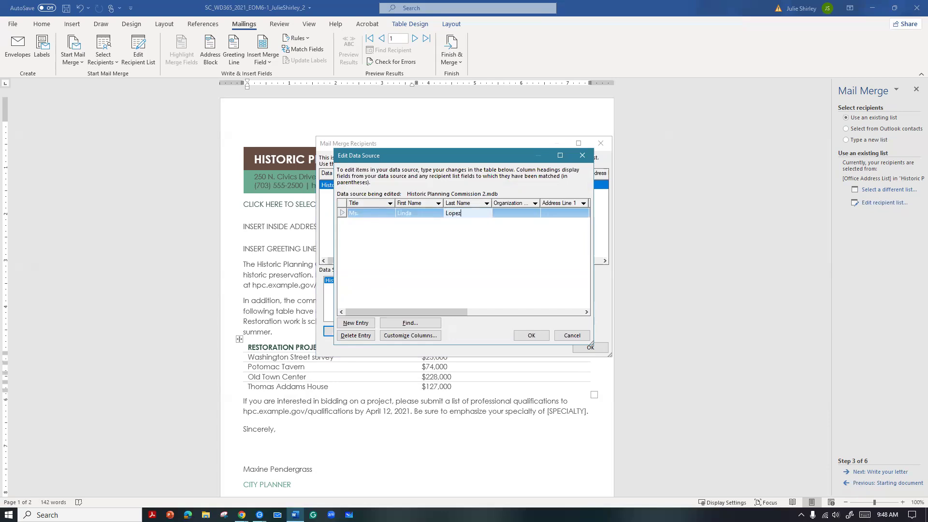
{"action": "key", "text": "Tab"}
Enter Historic Designs as the recipient's organization name
{"action": "type", "text": "historic"}
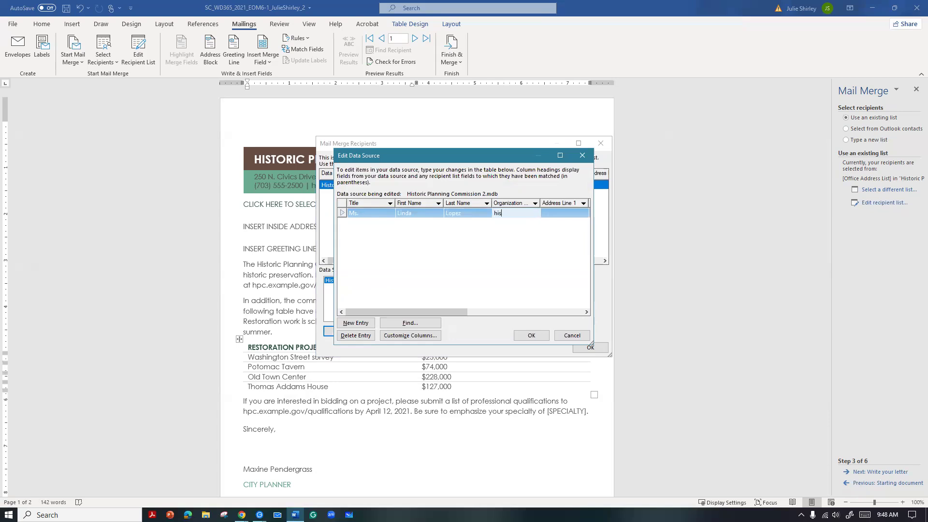
{"action": "key", "text": "BackSpace"}
{"action": "key", "text": "BackSpace"}
{"action": "key", "text": "BackSpace"}
{"action": "key", "text": "BackSpace"}
{"action": "key", "text": "BackSpace"}
{"action": "key", "text": "BackSpace"}
{"action": "key", "text": "BackSpace"}
{"action": "key", "text": "BackSpace"}
{"action": "key", "text": "BackSpace"}
{"action": "type", "text": "Histtor"}
{"action": "key", "text": "BackSpace"}
{"action": "key", "text": "BackSpace"}
{"action": "key", "text": "BackSpace"}
{"action": "type", "text": "oric Designs"}
{"action": "key", "text": "Tab"}
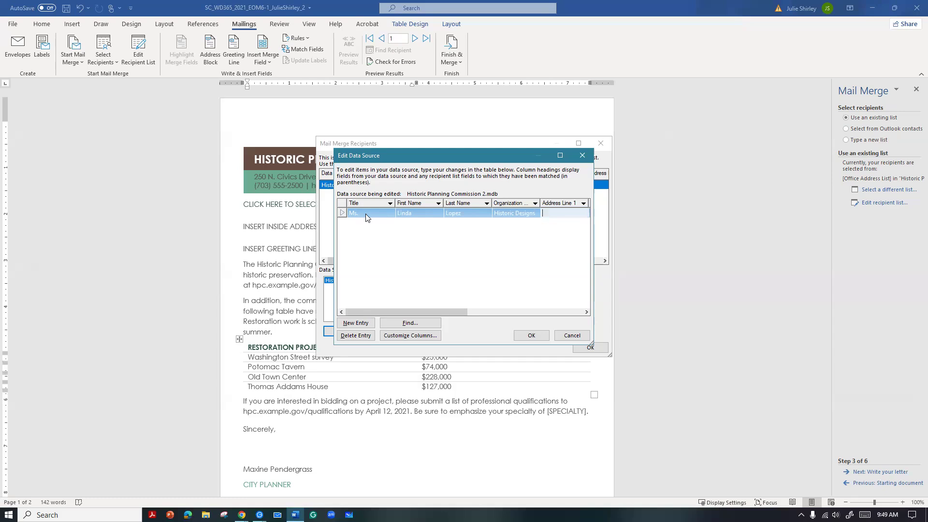
Fill in the recipient's street address in Address Line 1 and the suite number in Address Line 2
{"action": "type", "text": "1170 Charles St."}
{"action": "key", "text": "Tab"}
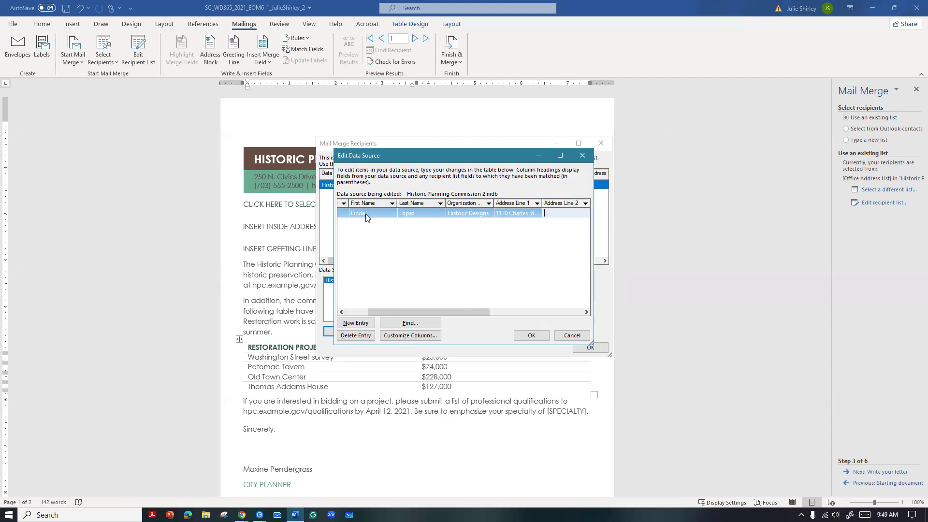
{"action": "type", "text": "Suite 200"}
{"action": "key", "text": "Tab"}
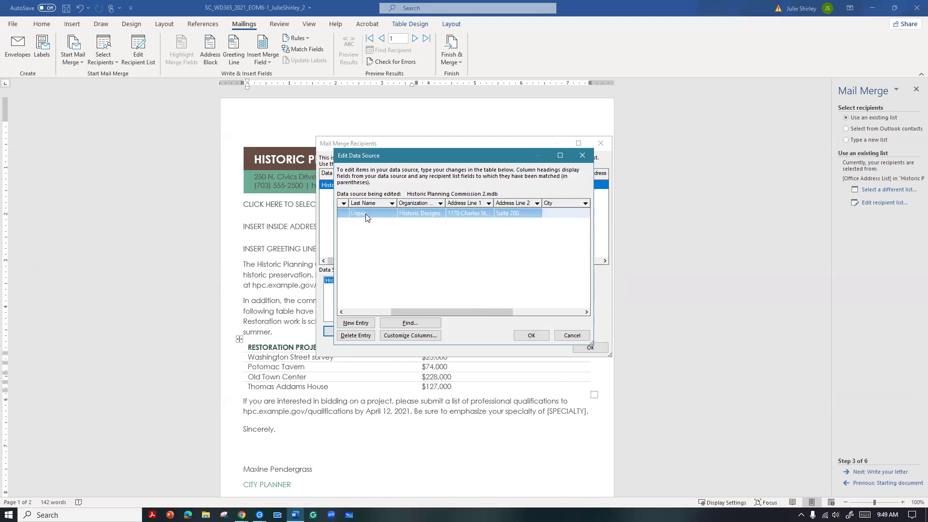
Fill in the first recipient's city, state and postal code
{"action": "type", "text": "Baltimore"}
{"action": "key", "text": "Tab"}
{"action": "type", "text": "MD"}
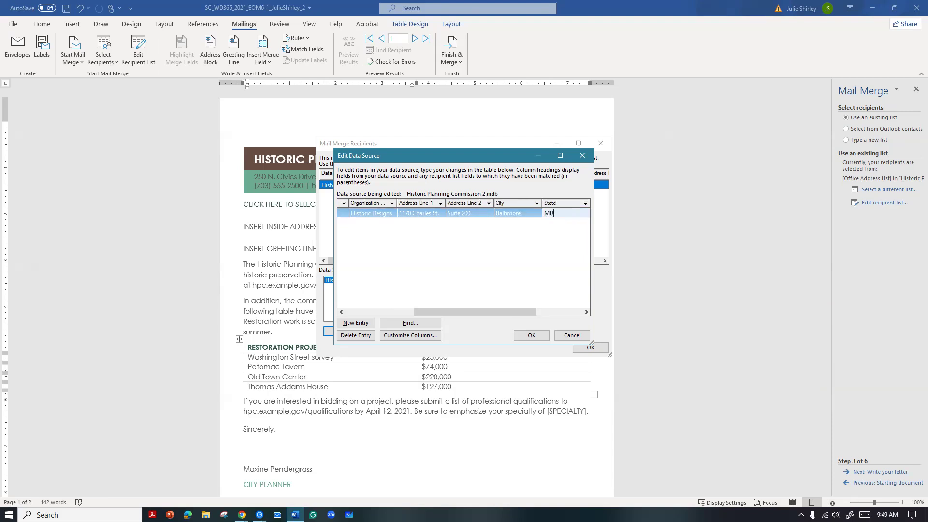
{"action": "key", "text": "Tab"}
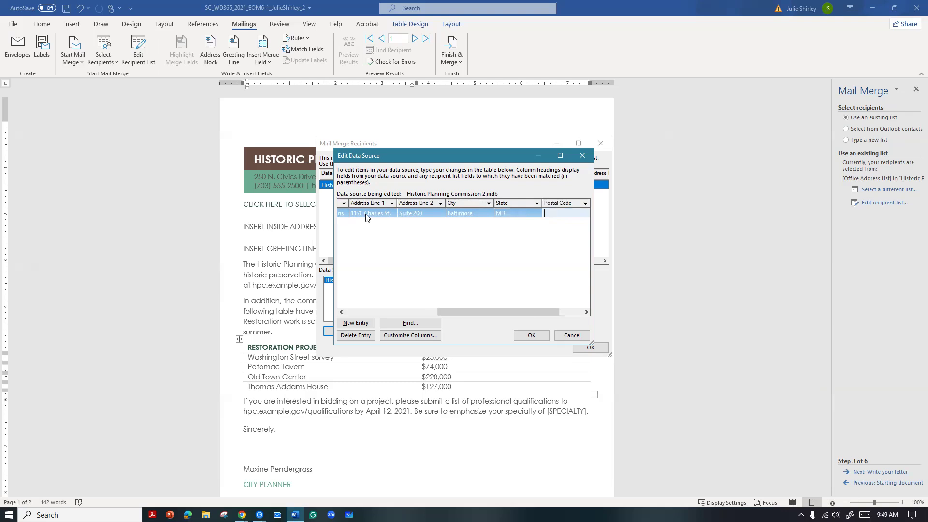
{"action": "type", "text": "21202"}
Enter historic architecture as the first recipient's specialty
{"action": "key", "text": "Tab"}
{"action": "type", "text": "historic"}
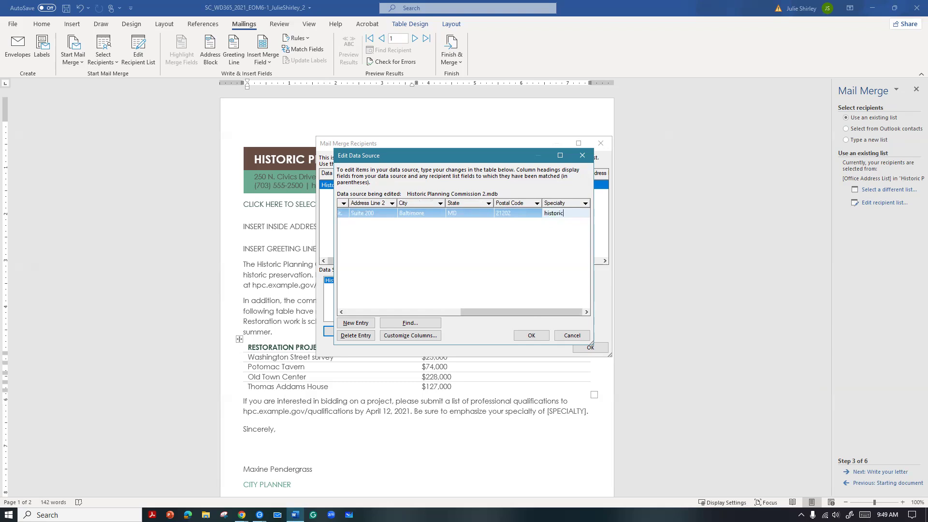
{"action": "type", "text": " architecture"}
Add a second entry to the data source with the title Mr. and the recipient's first and last names
{"action": "left_click", "coordinate": [356, 323]}
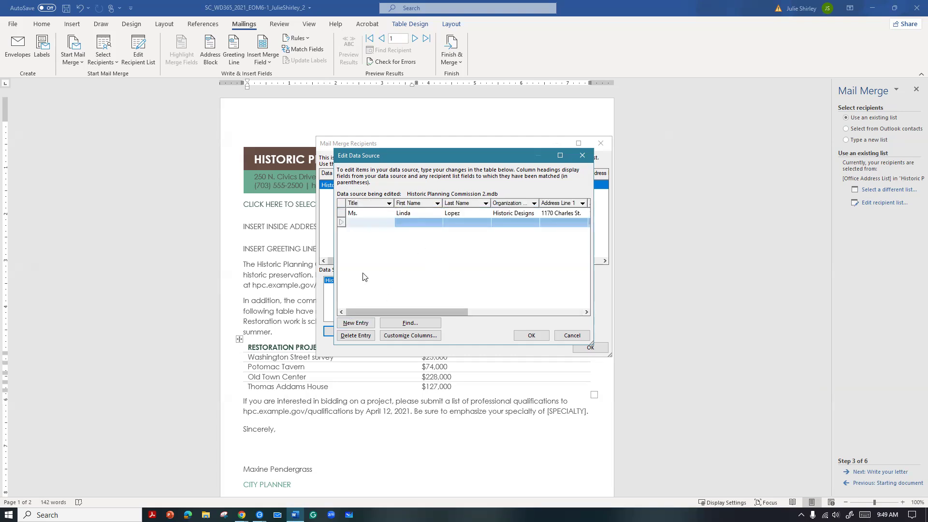
{"action": "type", "text": "Mr"}
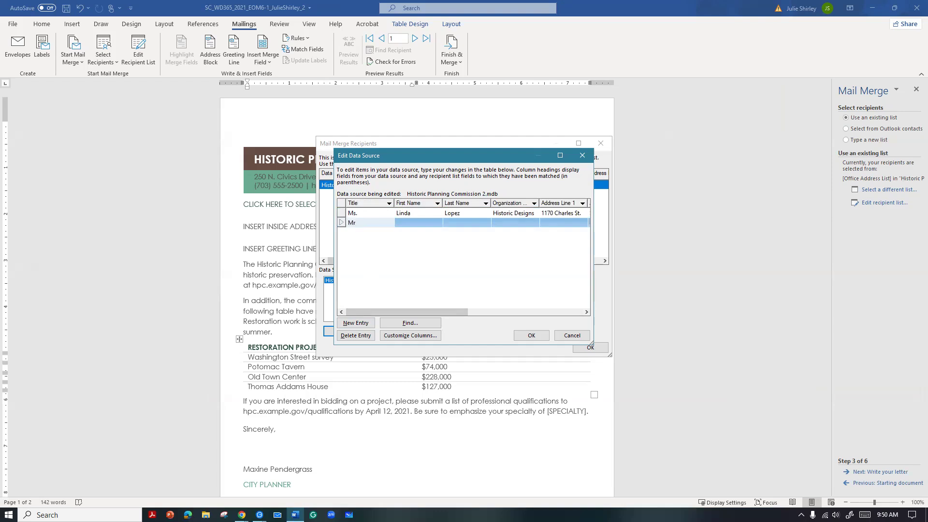
{"action": "type", "text": "."}
{"action": "key", "text": "Tab"}
{"action": "type", "text": "Jama"}
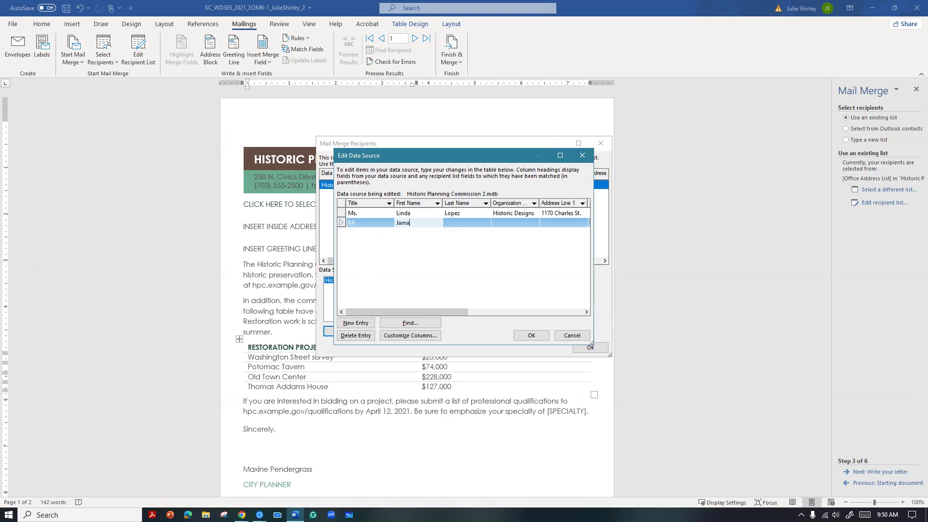
{"action": "key", "text": "Tab"}
{"action": "type", "text": "K"}
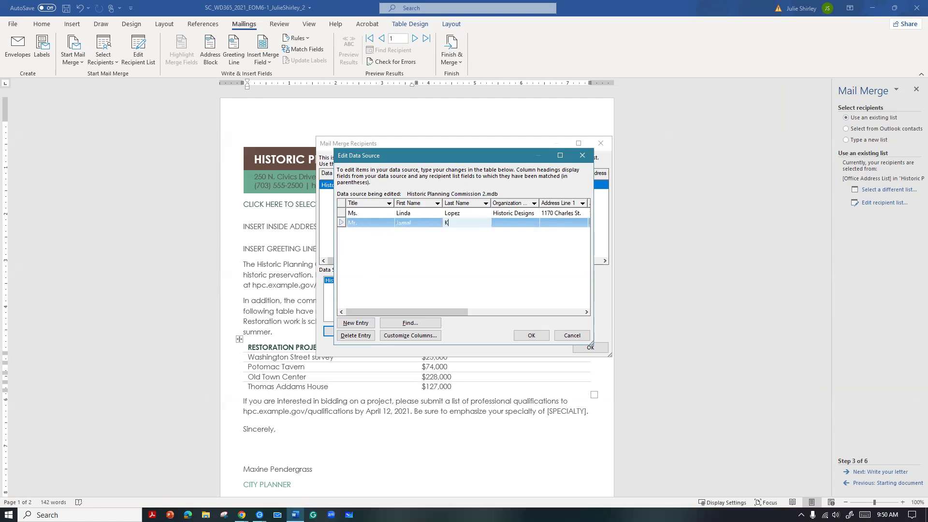
{"action": "type", "text": "han"}
Enter Khan Construction as the second recipient's organization name
{"action": "key", "text": "Tab"}
{"action": "type", "text": "Khan"}
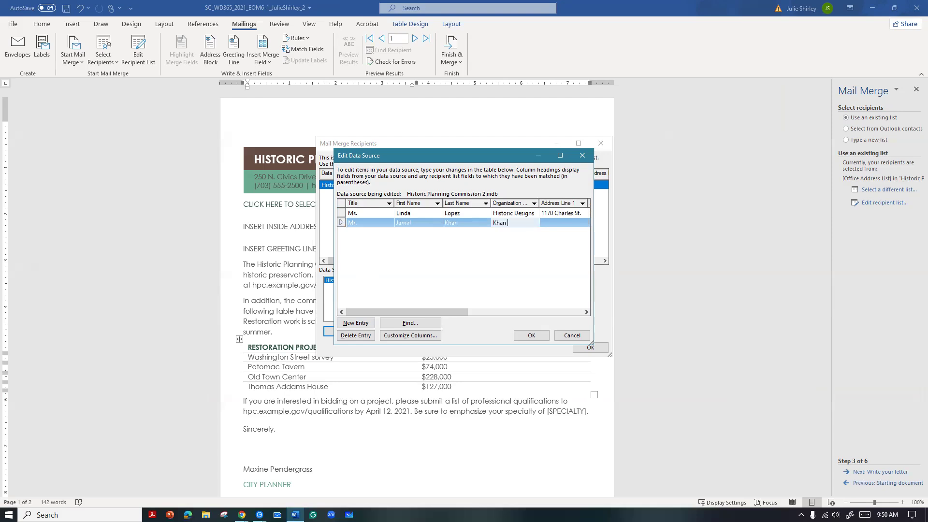
{"action": "type", "text": " Construction"}
Fill in the second recipient's street address in Address Line 1 and leave Address Line 2 empty
{"action": "key", "text": "Tab"}
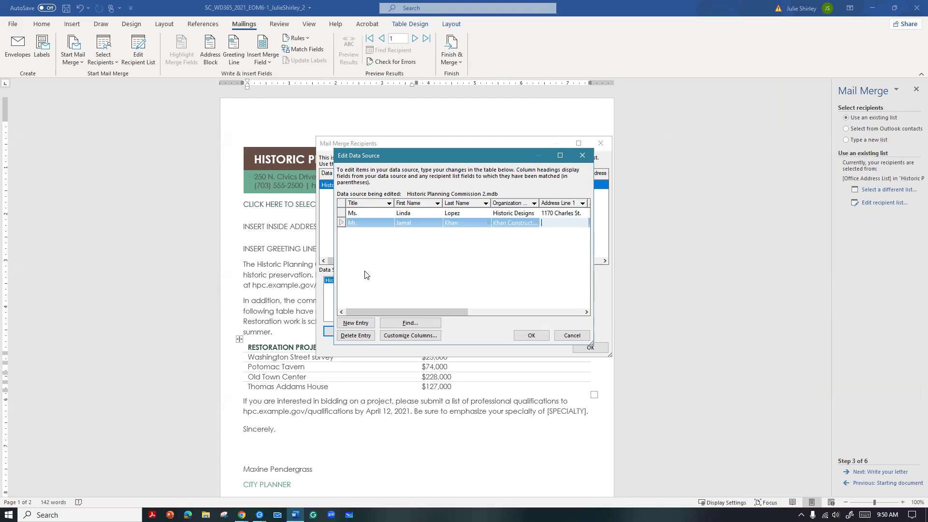
{"action": "type", "text": "352 Bay Rd."}
{"action": "key", "text": "Tab"}
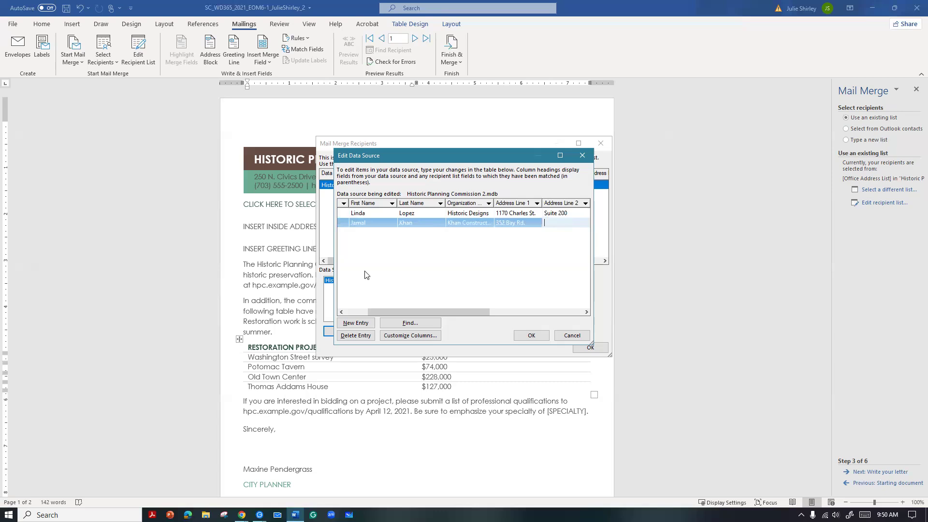
{"action": "key", "text": "Tab"}
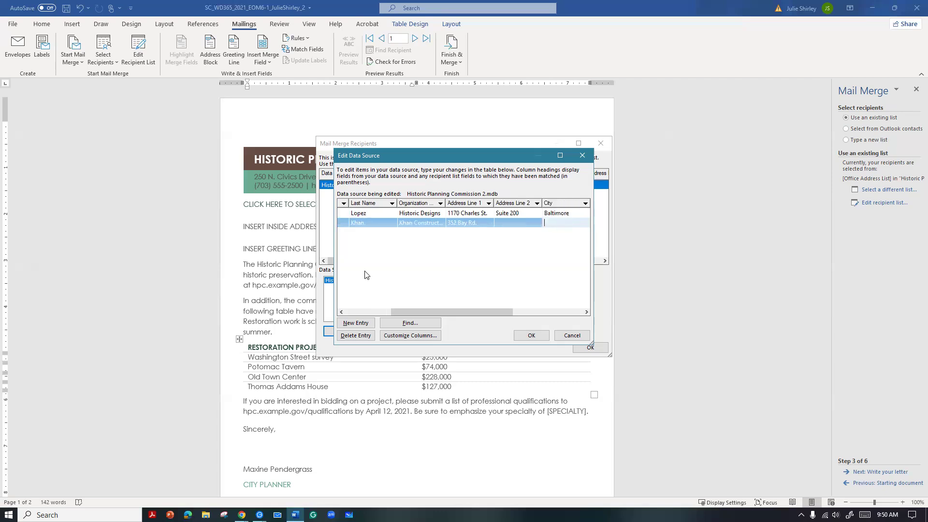
Fill in the second recipient's city and state
{"action": "type", "text": "Alexandria"}
{"action": "key", "text": "Tab"}
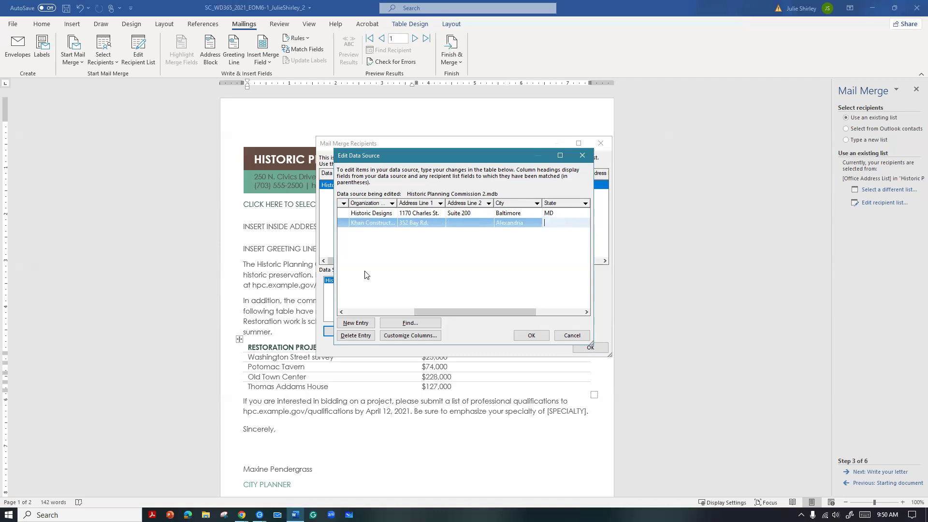
{"action": "type", "text": "VA"}
{"action": "key", "text": "Tab"}
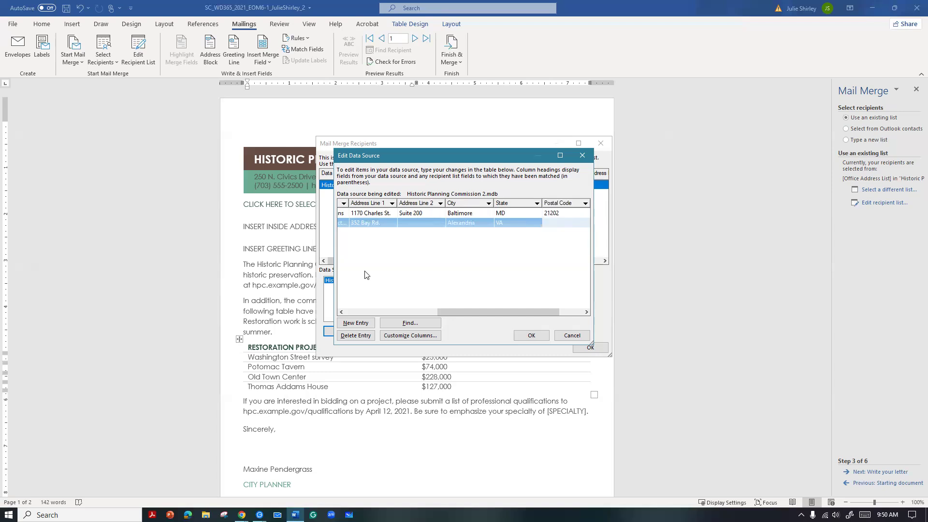
Fill in the second recipient's postal code and enter site planning as the specialty
{"action": "type", "text": "22302"}
{"action": "key", "text": "Tab"}
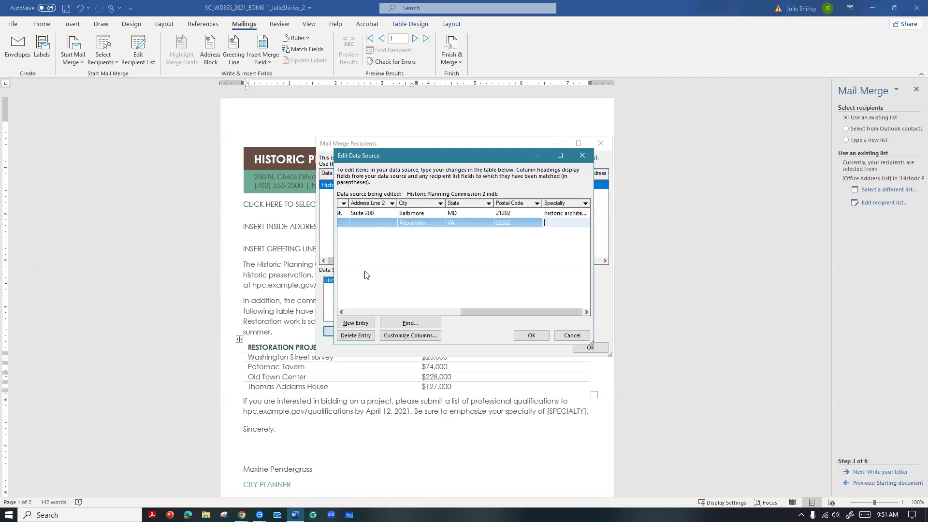
{"action": "type", "text": "site planning"}
Save the updated entries to the Historic Planning Commission 2 recipient list and accept the merge recipients
{"action": "left_click", "coordinate": [531, 336]}
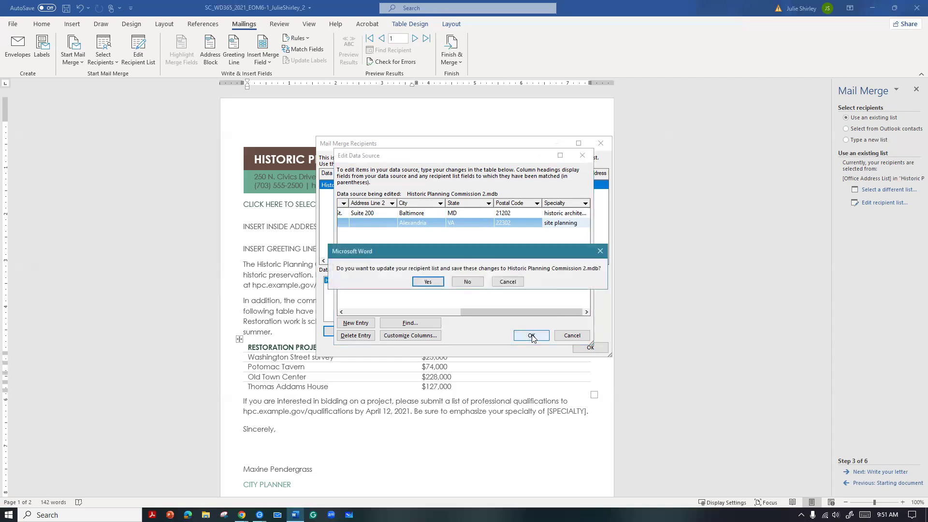
{"action": "left_click", "coordinate": [427, 282]}
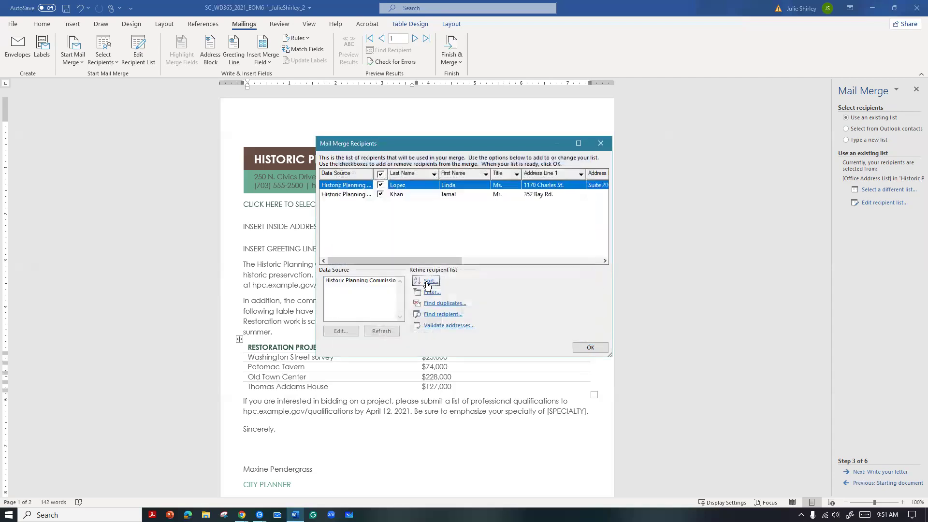
{"action": "left_click", "coordinate": [589, 348]}
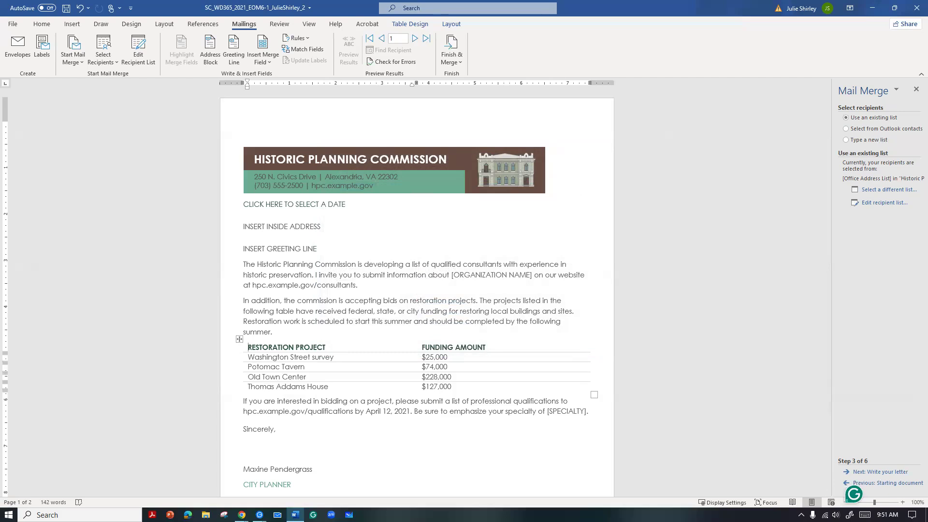
Advance the mail merge to writing the letter and set the letter's date to March 12, 2024
{"action": "left_click", "coordinate": [867, 472]}
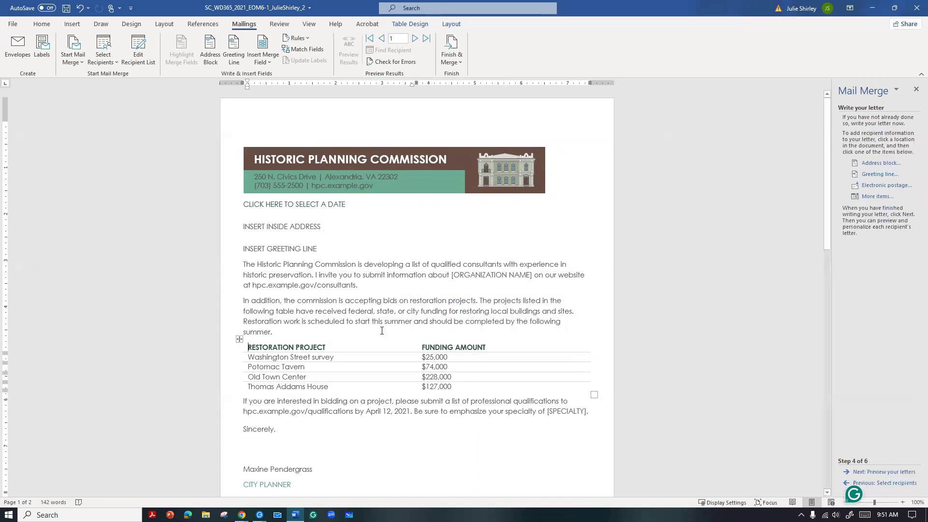
{"action": "left_click", "coordinate": [292, 205]}
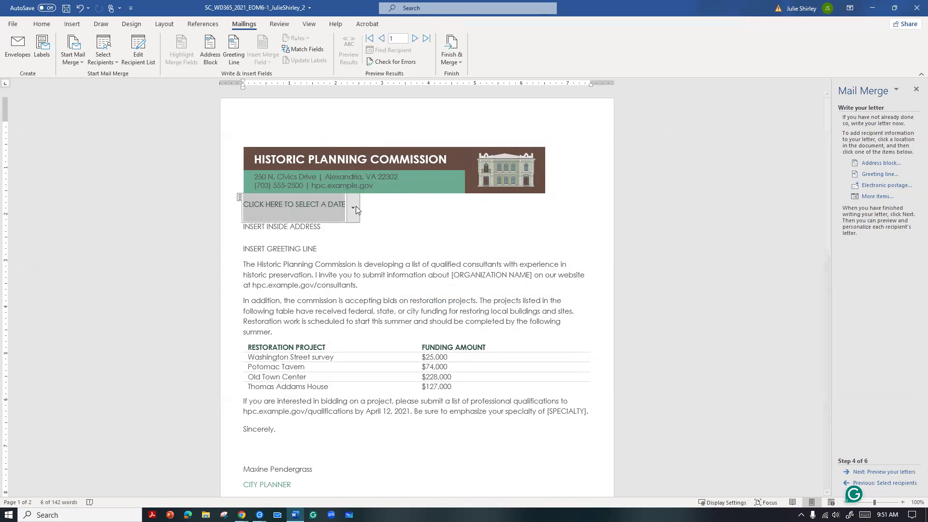
{"action": "left_click", "coordinate": [351, 208]}
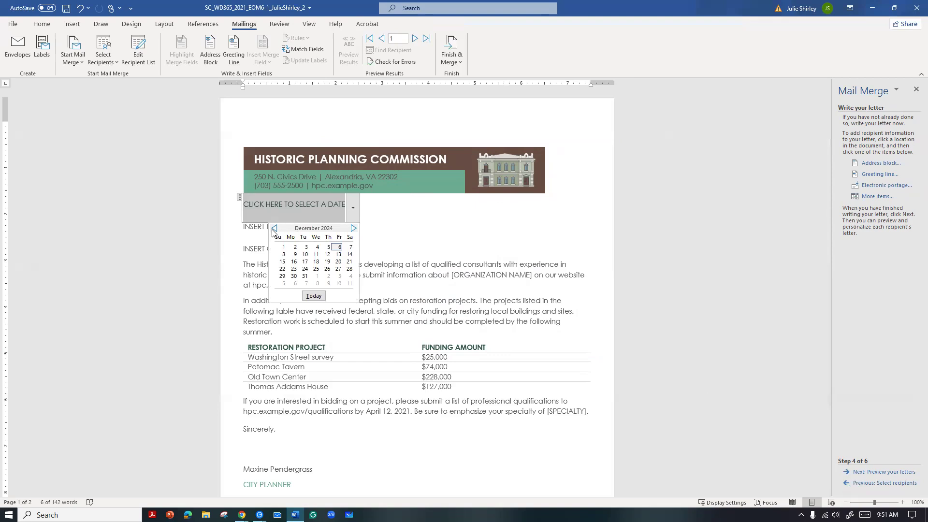
{"action": "left_click", "coordinate": [274, 228]}
{"action": "left_click", "coordinate": [274, 228]}
{"action": "left_click", "coordinate": [274, 228]}
{"action": "left_click", "coordinate": [274, 228]}
{"action": "left_click", "coordinate": [274, 228]}
{"action": "left_click", "coordinate": [274, 228]}
{"action": "left_click", "coordinate": [274, 228]}
{"action": "left_click", "coordinate": [274, 229]}
{"action": "left_click", "coordinate": [274, 228]}
{"action": "left_click", "coordinate": [274, 228]}
{"action": "left_click", "coordinate": [353, 228]}
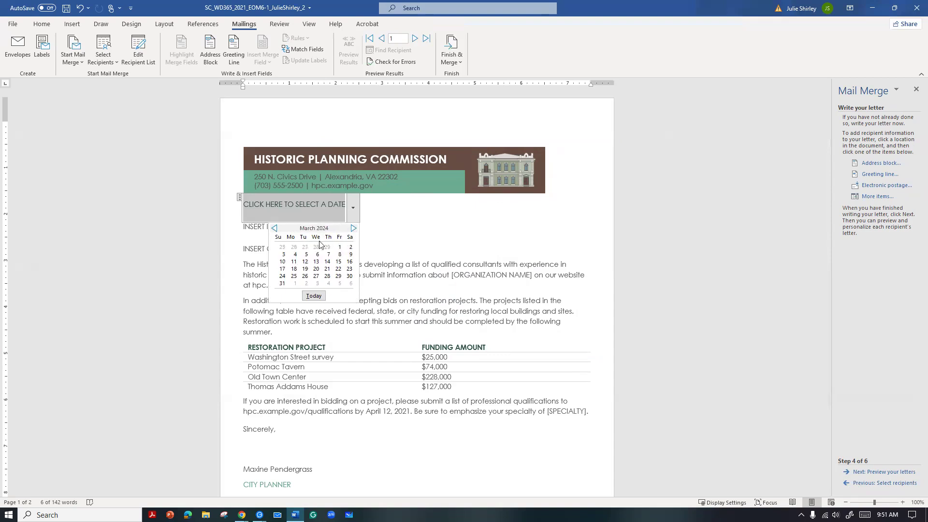
{"action": "left_click", "coordinate": [306, 262]}
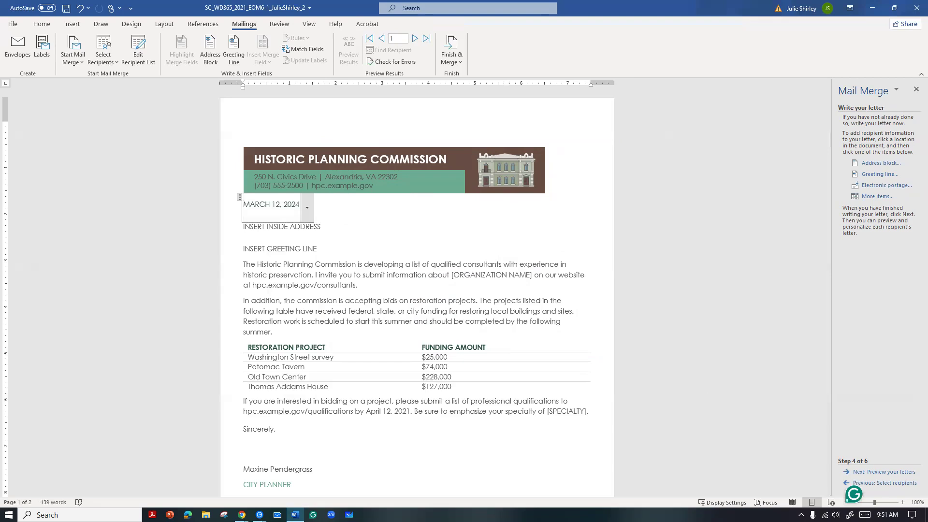
Insert an address block at the INSERT INSIDE ADDRESS placeholder, matching the Company field to Organization Name
{"action": "left_click", "coordinate": [268, 226]}
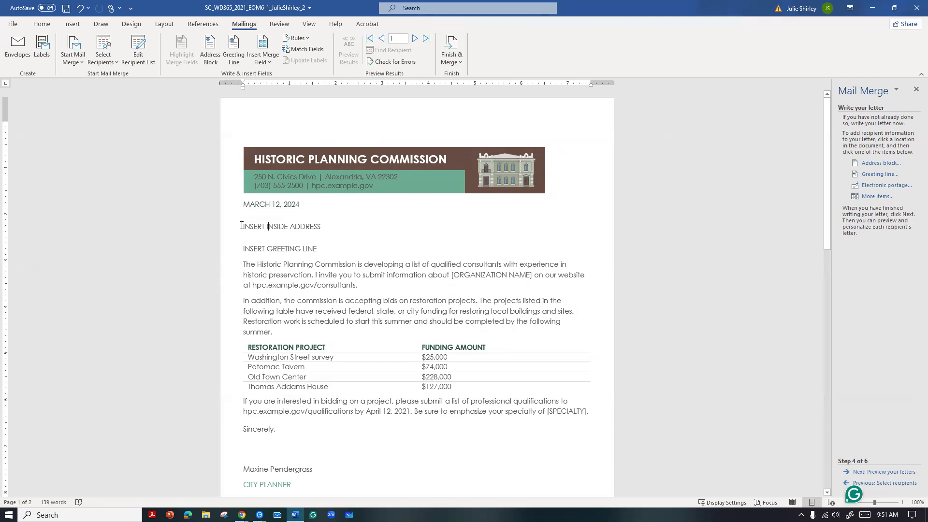
{"action": "left_click_drag", "start_coordinate": [242, 226], "coordinate": [324, 226]}
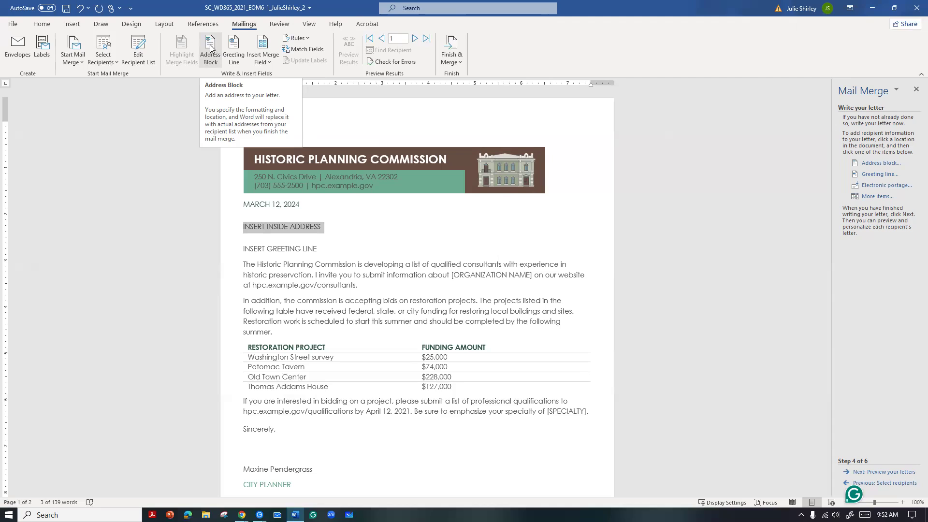
{"action": "left_click", "coordinate": [211, 49]}
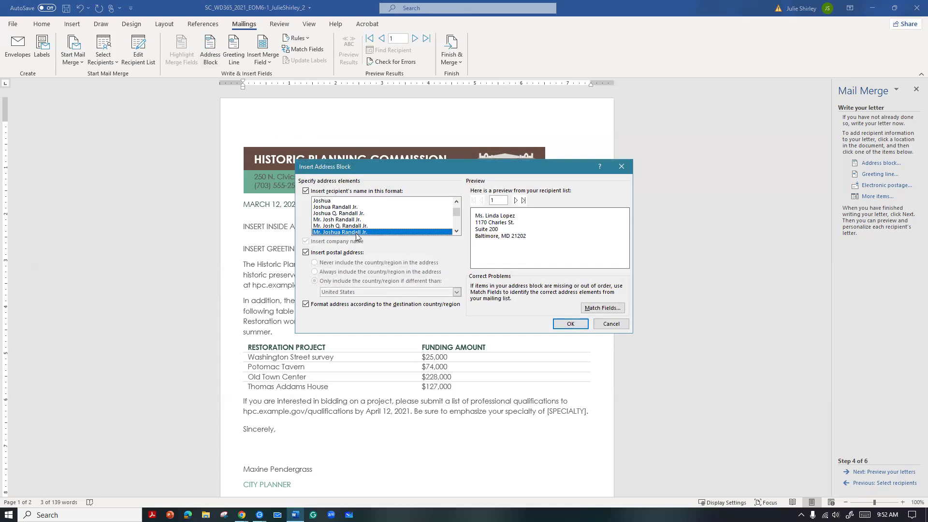
{"action": "left_click", "coordinate": [602, 308]}
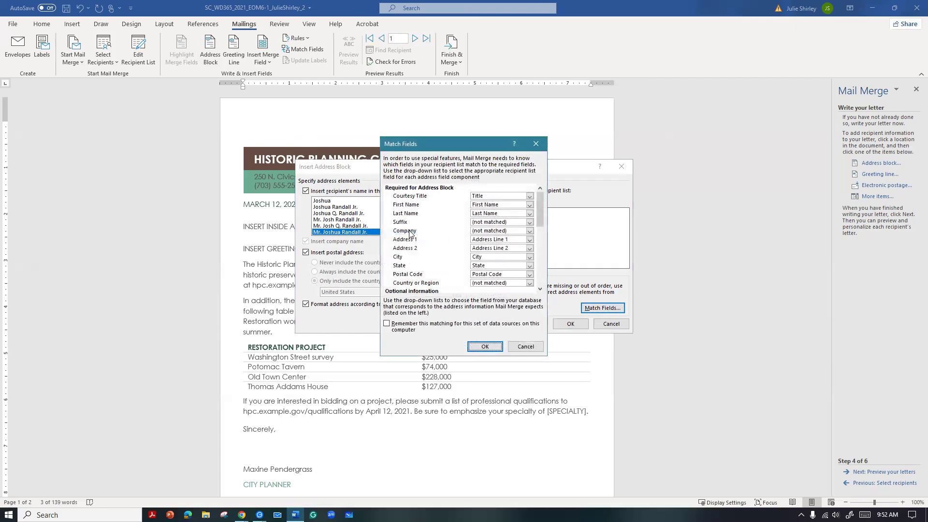
{"action": "left_click", "coordinate": [530, 231]}
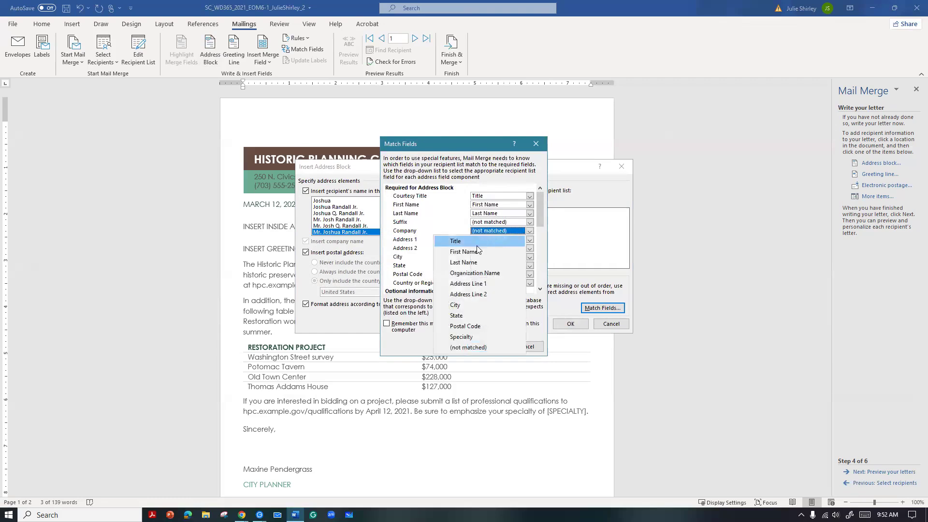
{"action": "left_click", "coordinate": [482, 273]}
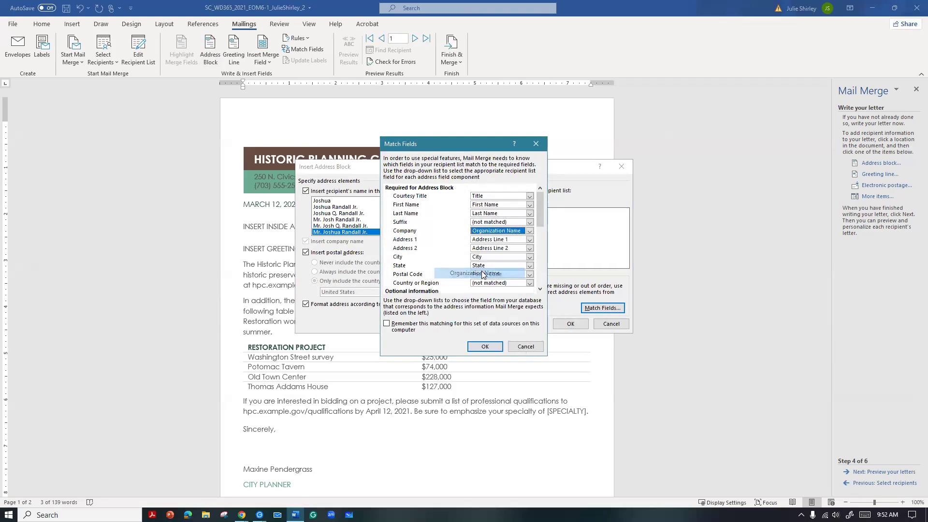
{"action": "left_click", "coordinate": [487, 346]}
{"action": "left_click", "coordinate": [569, 324]}
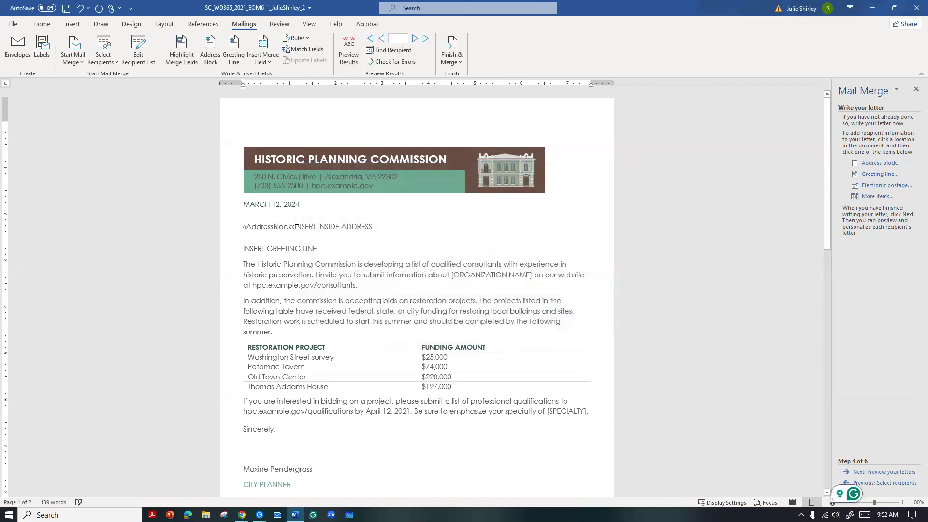
Delete the leftover INSERT INSIDE ADDRESS text after the address block field
{"action": "left_click", "coordinate": [384, 228]}
{"action": "key", "text": "BackSpace"}
{"action": "key", "text": "BackSpace"}
{"action": "key", "text": "BackSpace"}
{"action": "key", "text": "BackSpace"}
{"action": "key", "text": "BackSpace"}
{"action": "key", "text": "BackSpace"}
{"action": "key", "text": "BackSpace"}
{"action": "key", "text": "BackSpace"}
{"action": "key", "text": "BackSpace"}
{"action": "key", "text": "BackSpace"}
{"action": "key", "text": "BackSpace"}
{"action": "key", "text": "BackSpace"}
{"action": "key", "text": "BackSpace"}
{"action": "key", "text": "BackSpace"}
{"action": "key", "text": "BackSpace"}
{"action": "key", "text": "BackSpace"}
{"action": "key", "text": "BackSpace"}
{"action": "key", "text": "BackSpace"}
{"action": "key", "text": "BackSpace"}
{"action": "key", "text": "BackSpace"}
{"action": "key", "text": "BackSpace"}
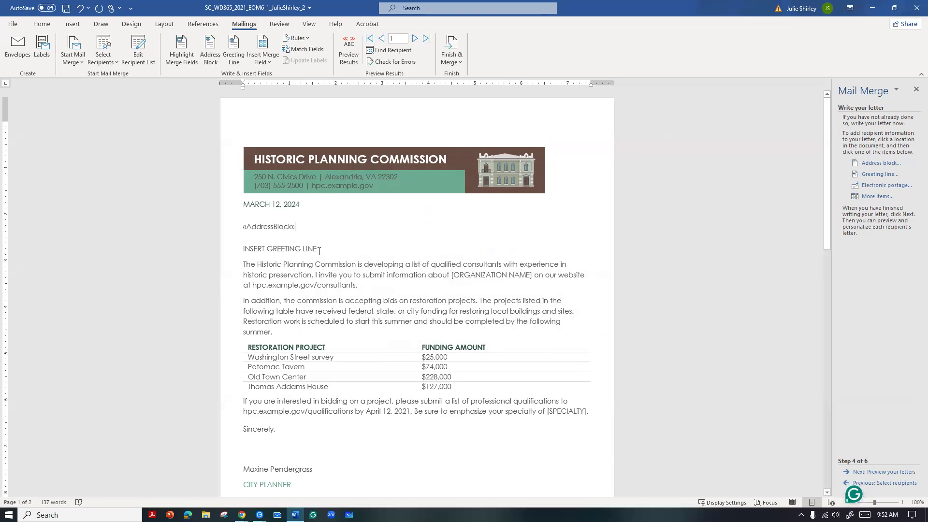
Insert a greeting line starting with Dear and ending in a colon at the INSERT GREETING LINE placeholder
{"action": "left_click_drag", "start_coordinate": [318, 249], "coordinate": [251, 249]}
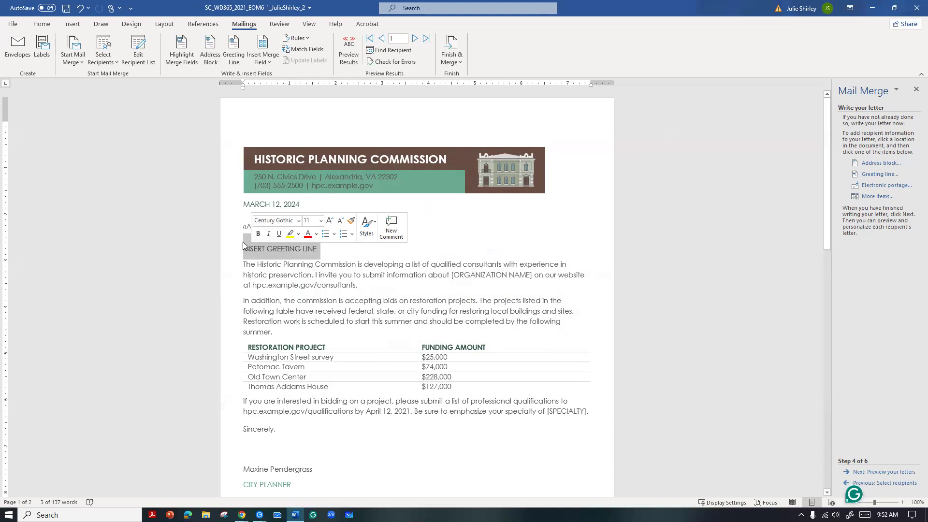
{"action": "left_click", "coordinate": [233, 44]}
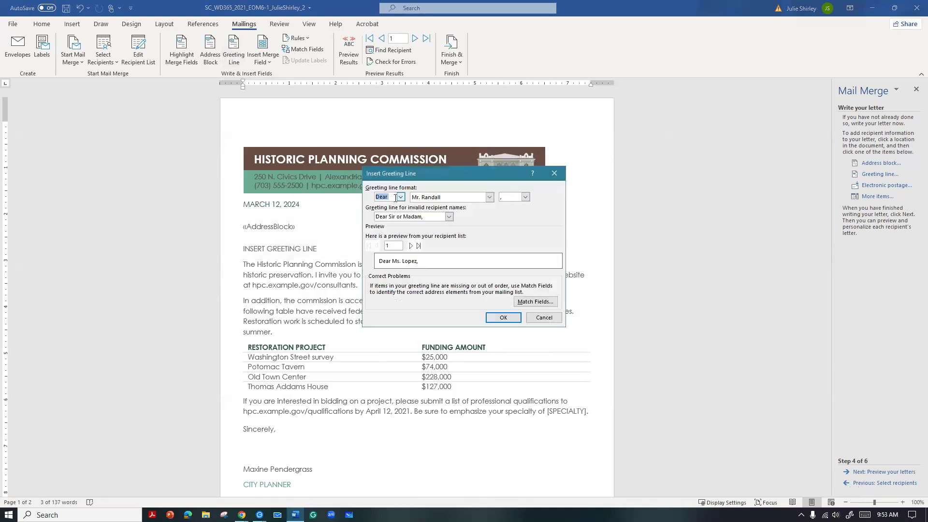
{"action": "left_click", "coordinate": [500, 196]}
{"action": "type", "text": ","}
{"action": "left_click", "coordinate": [500, 318]}
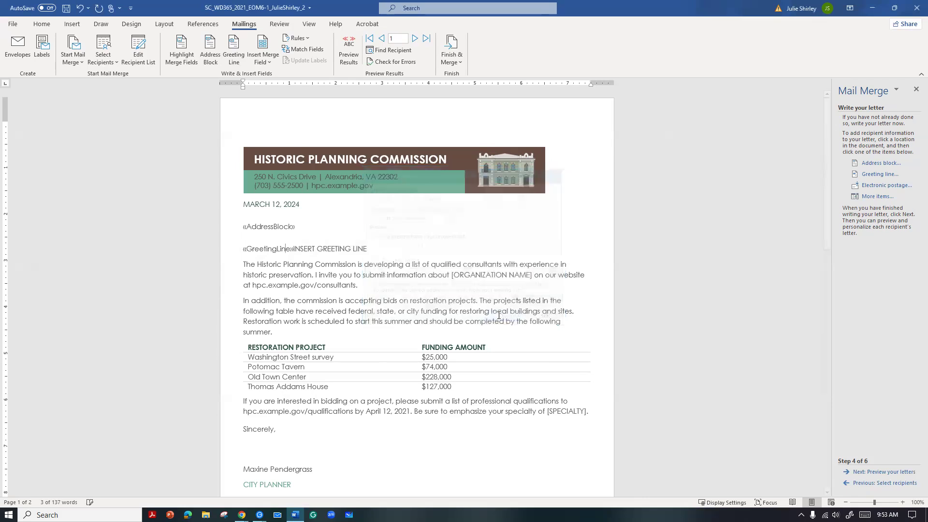
Delete the leftover INSERT GREETING LINE text after the greeting line field
{"action": "left_click", "coordinate": [378, 239]}
{"action": "key", "text": "BackSpace"}
{"action": "key", "text": "BackSpace"}
{"action": "key", "text": "BackSpace"}
{"action": "key", "text": "BackSpace"}
{"action": "key", "text": "BackSpace"}
{"action": "key", "text": "BackSpace"}
{"action": "key", "text": "BackSpace"}
{"action": "key", "text": "BackSpace"}
{"action": "key", "text": "BackSpace"}
{"action": "key", "text": "BackSpace"}
{"action": "key", "text": "BackSpace"}
{"action": "key", "text": "BackSpace"}
{"action": "key", "text": "BackSpace"}
{"action": "key", "text": "BackSpace"}
{"action": "key", "text": "BackSpace"}
{"action": "key", "text": "BackSpace"}
{"action": "key", "text": "BackSpace"}
{"action": "key", "text": "BackSpace"}
{"action": "key", "text": "BackSpace"}
{"action": "key", "text": "BackSpace"}
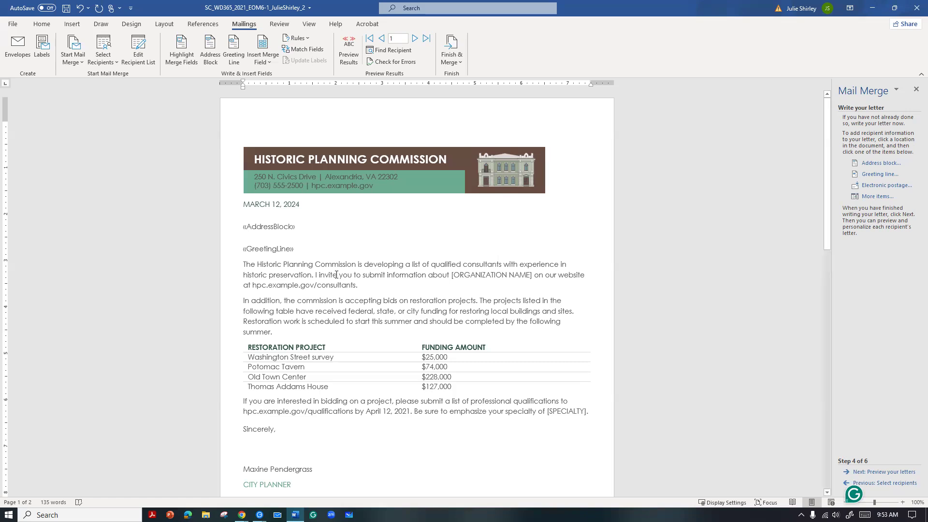
Replace the [ORGANIZATION NAME] placeholder in the first body paragraph with the Organization_Name merge field
{"action": "scroll", "coordinate": [398, 271], "scroll_direction": "down", "scroll_amount": 1}
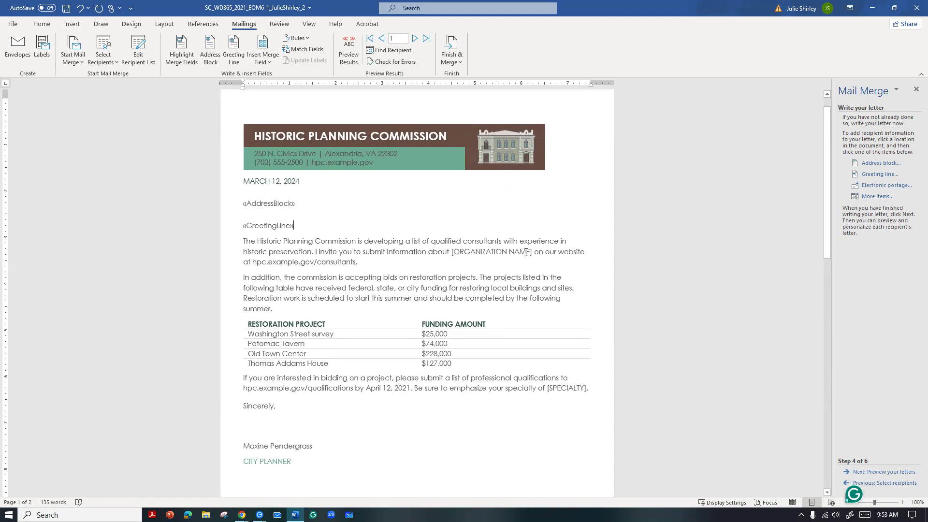
{"action": "left_click_drag", "start_coordinate": [531, 253], "coordinate": [484, 252]}
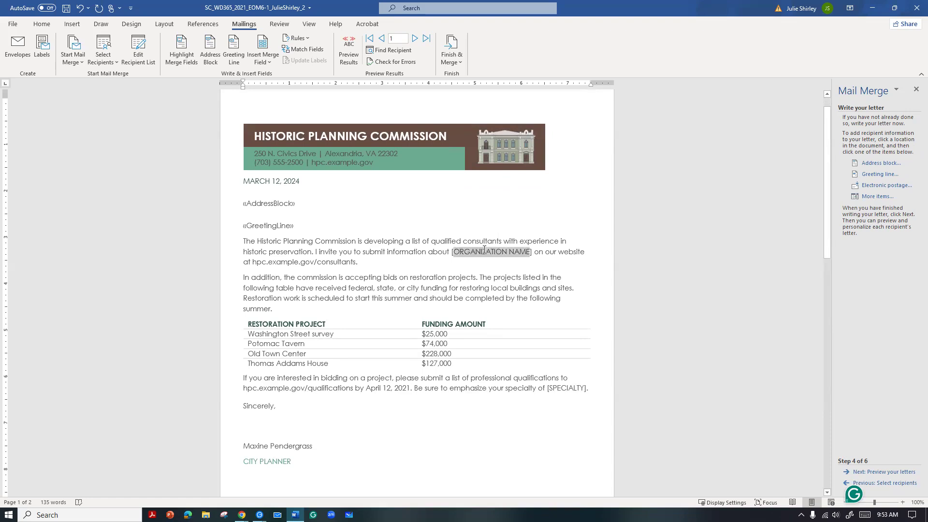
{"action": "left_click", "coordinate": [532, 252]}
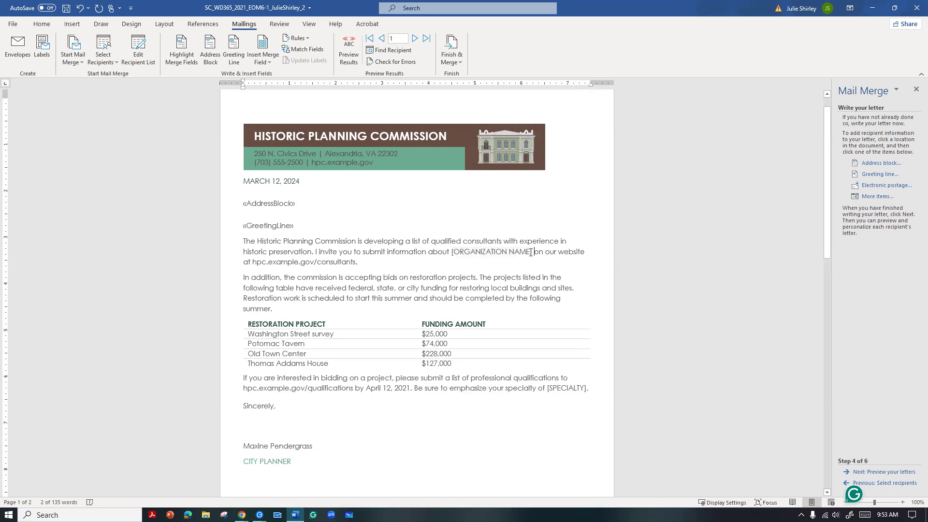
{"action": "left_click_drag", "start_coordinate": [532, 253], "coordinate": [451, 251]}
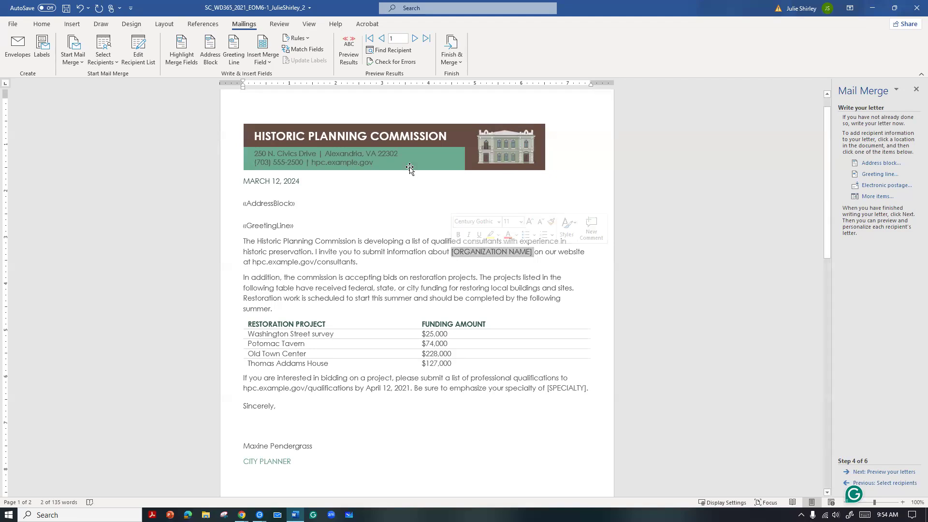
{"action": "left_click", "coordinate": [264, 62]}
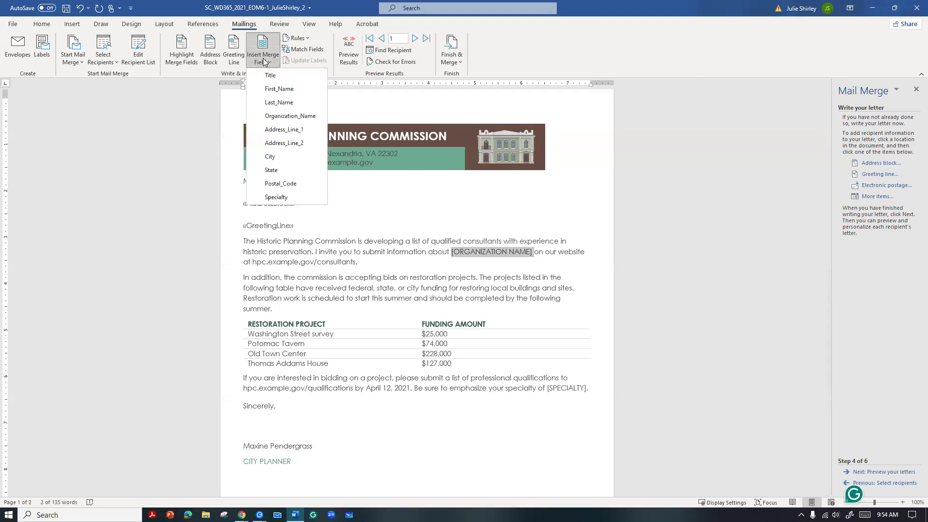
{"action": "left_click", "coordinate": [276, 118]}
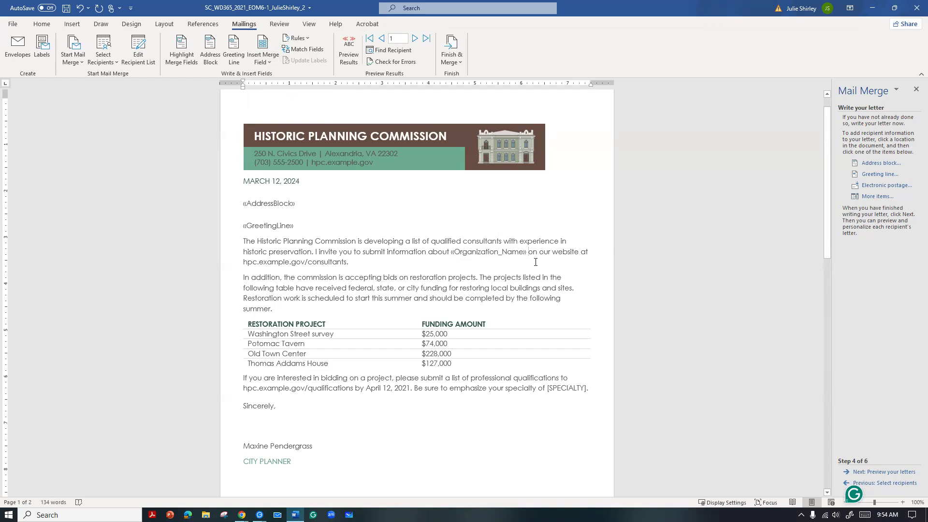
Replace the [SPECIALTY] placeholder in the last body paragraph with the Specialty merge field
{"action": "scroll", "coordinate": [570, 300], "scroll_direction": "down", "scroll_amount": 1}
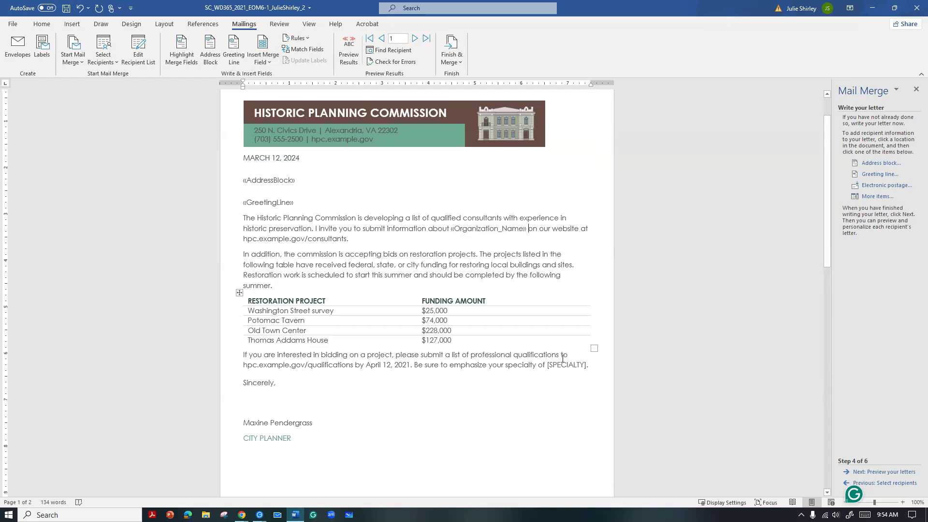
{"action": "left_click_drag", "start_coordinate": [548, 366], "coordinate": [585, 368]}
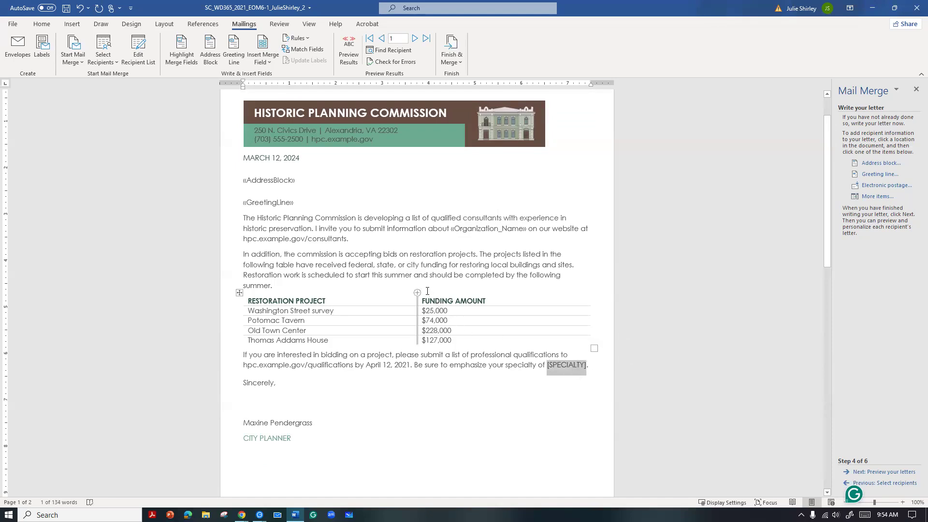
{"action": "left_click", "coordinate": [261, 58]}
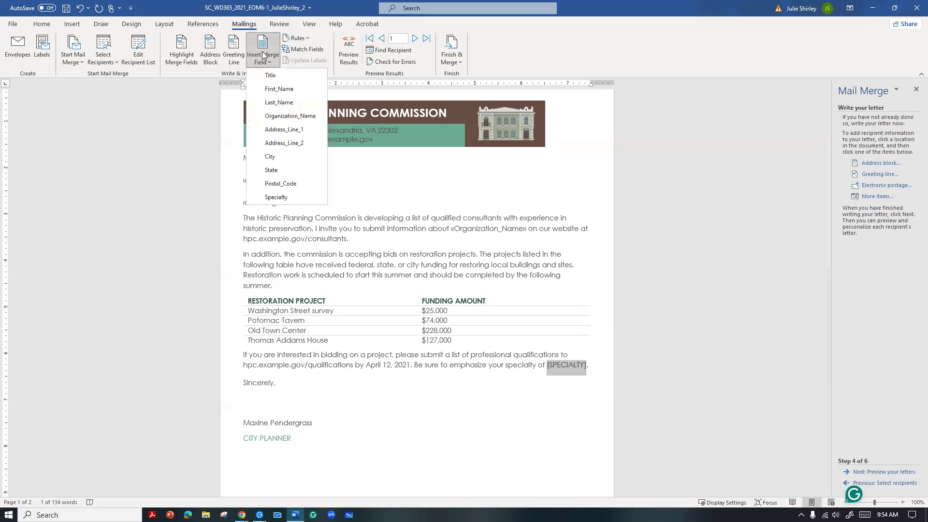
{"action": "left_click", "coordinate": [275, 197]}
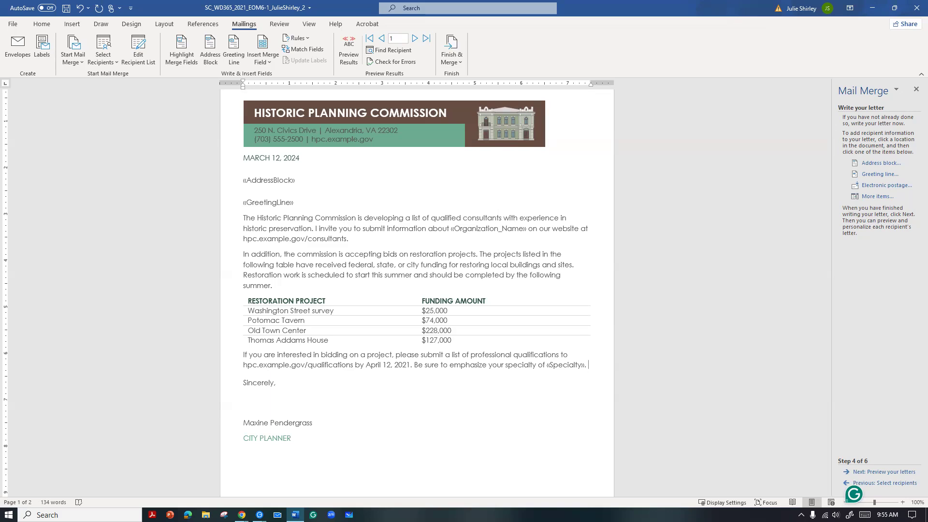
Start an If...Then...Else rule at the end of the last body paragraph with the condition State equal to VA
{"action": "left_click", "coordinate": [308, 39]}
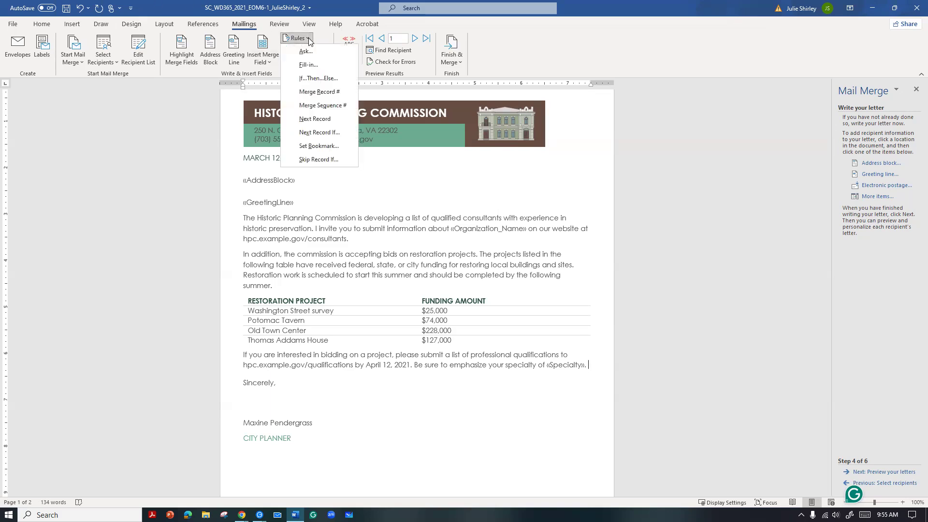
{"action": "left_click", "coordinate": [307, 79]}
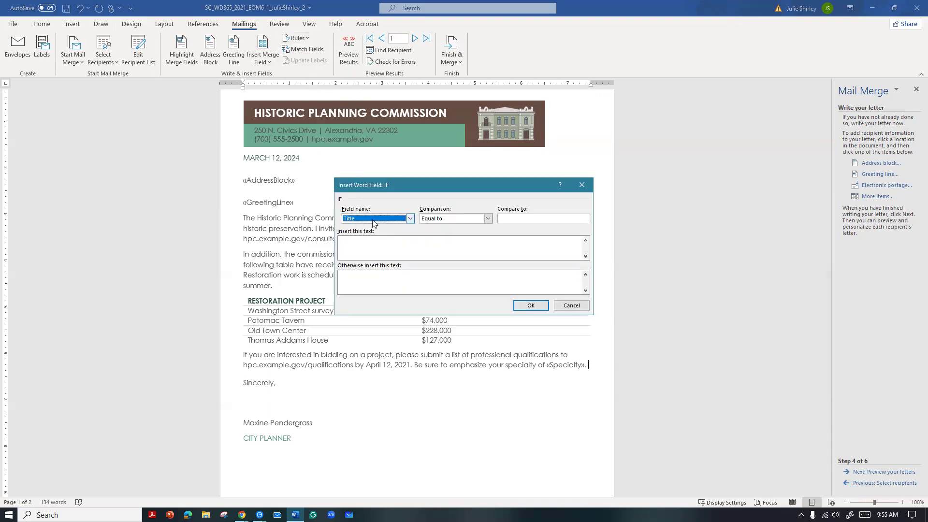
{"action": "left_click", "coordinate": [373, 221]}
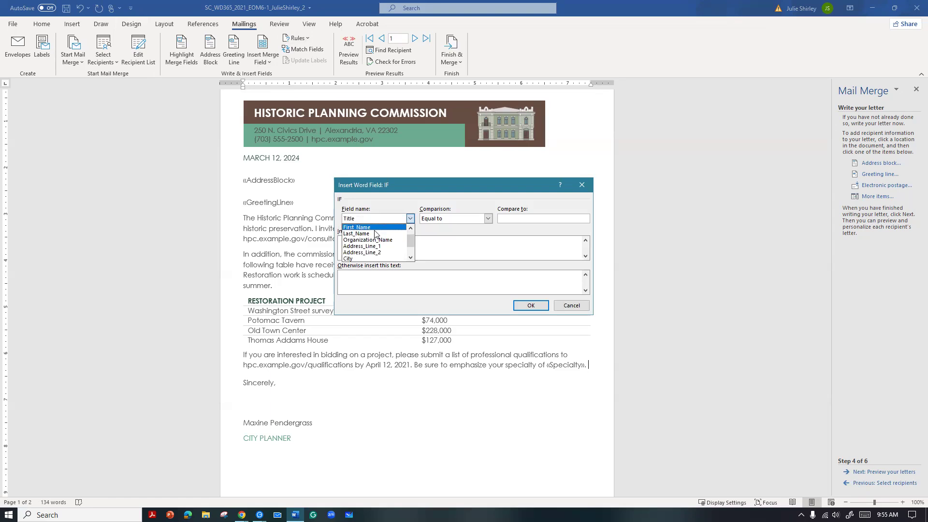
{"action": "left_click", "coordinate": [352, 260]}
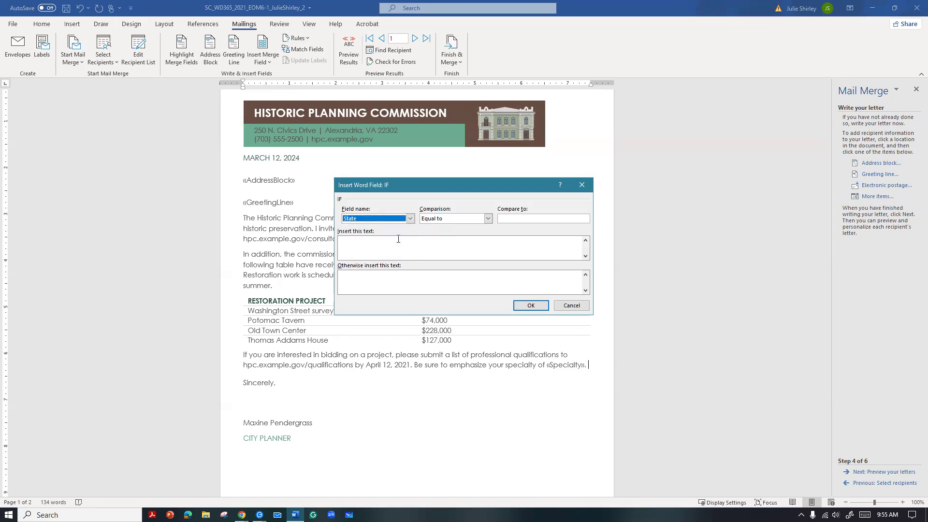
{"action": "left_click", "coordinate": [504, 218]}
{"action": "type", "text": "VA"}
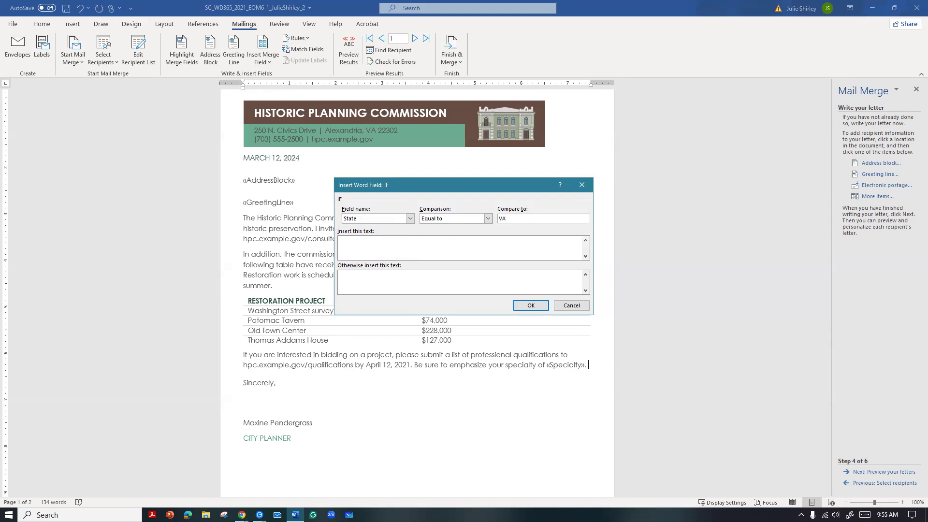
Set the rule's text to "Because your business is located in Virginia, you can also apply for a state expansion grant." and insert the rule
{"action": "left_click", "coordinate": [381, 246]}
{"action": "type", "text": "Because your business is located in "}
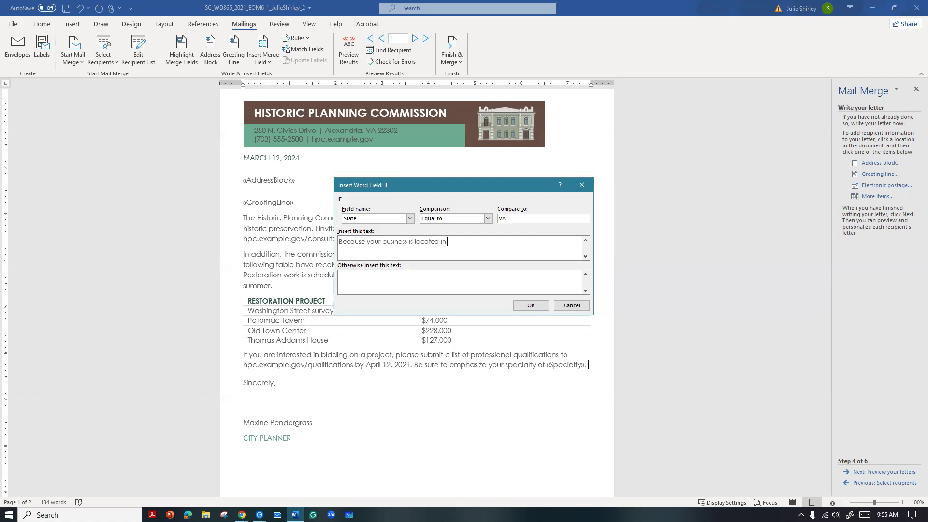
{"action": "type", "text": "Virginia, you can also apply for a state expans"}
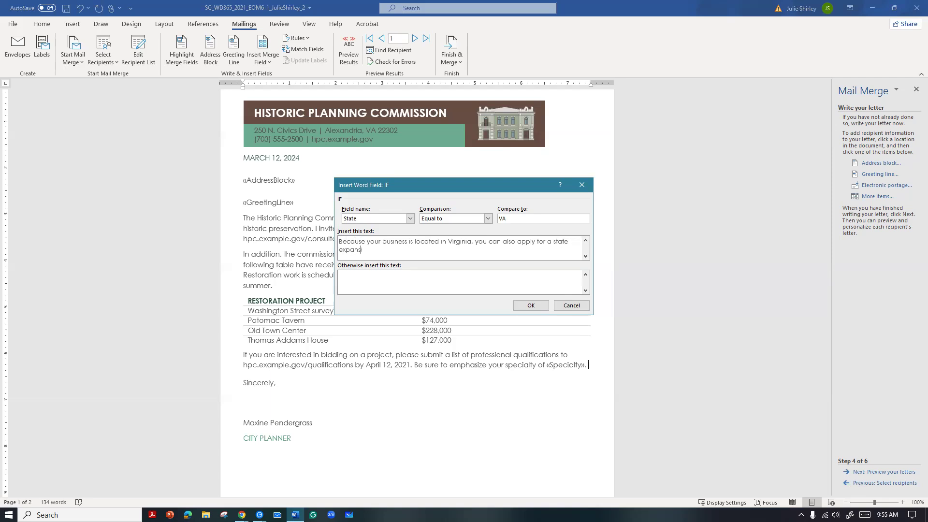
{"action": "type", "text": "ion grant."}
{"action": "left_click", "coordinate": [530, 305]}
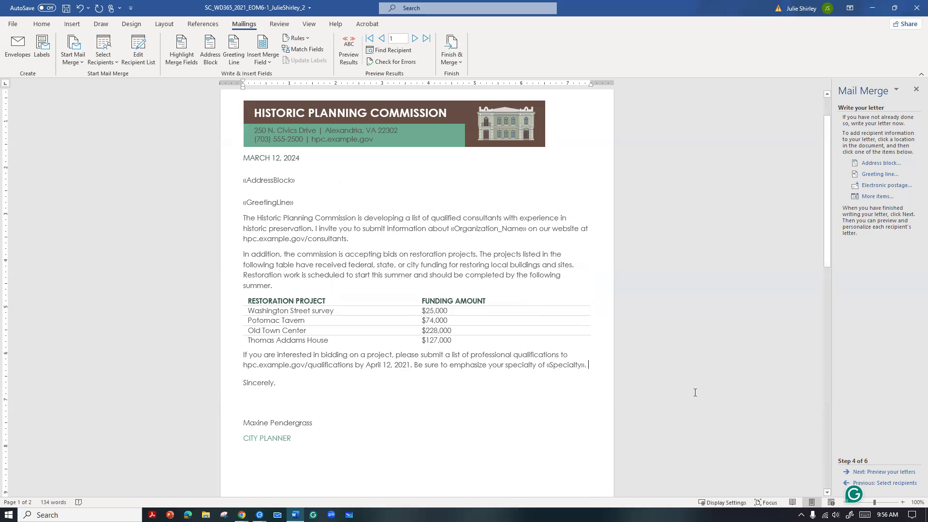
Preview the merged letters and sort the recipient list by Last Name in ascending order
{"action": "left_click", "coordinate": [875, 473]}
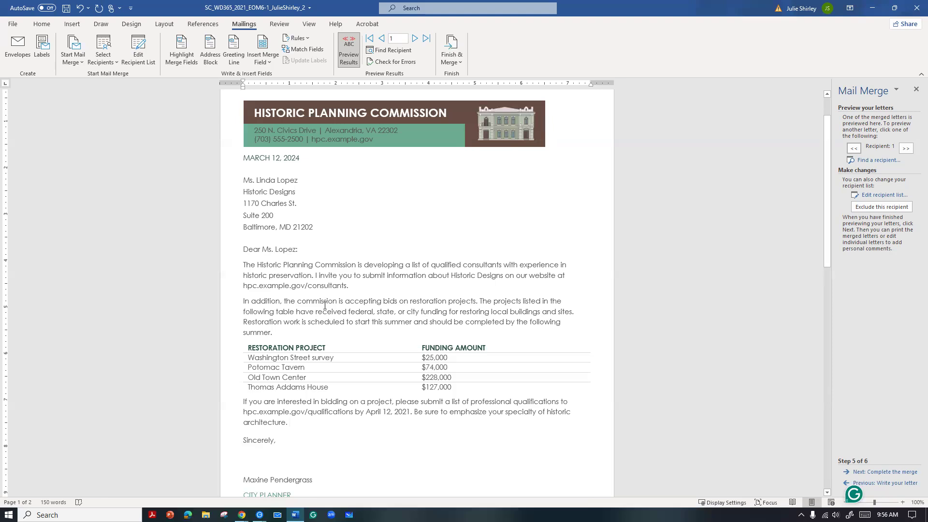
{"action": "left_click", "coordinate": [872, 196]}
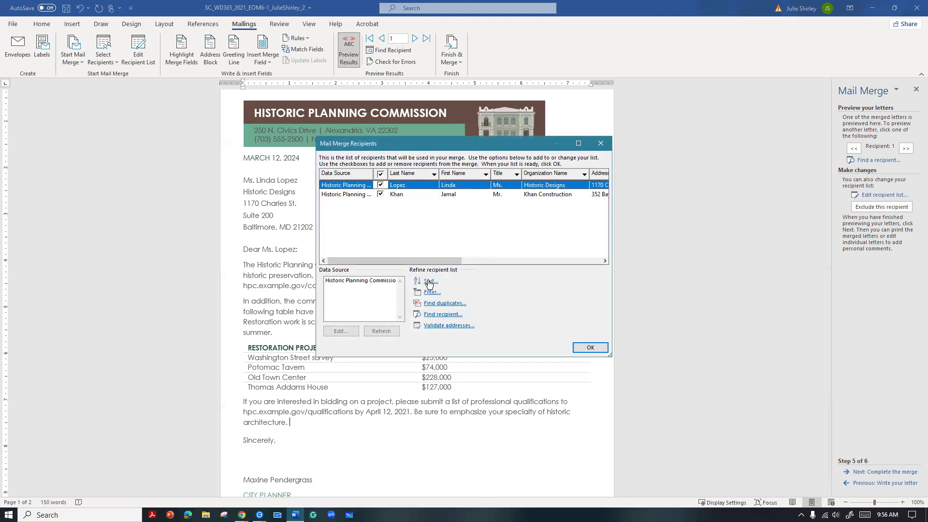
{"action": "left_click", "coordinate": [428, 282]}
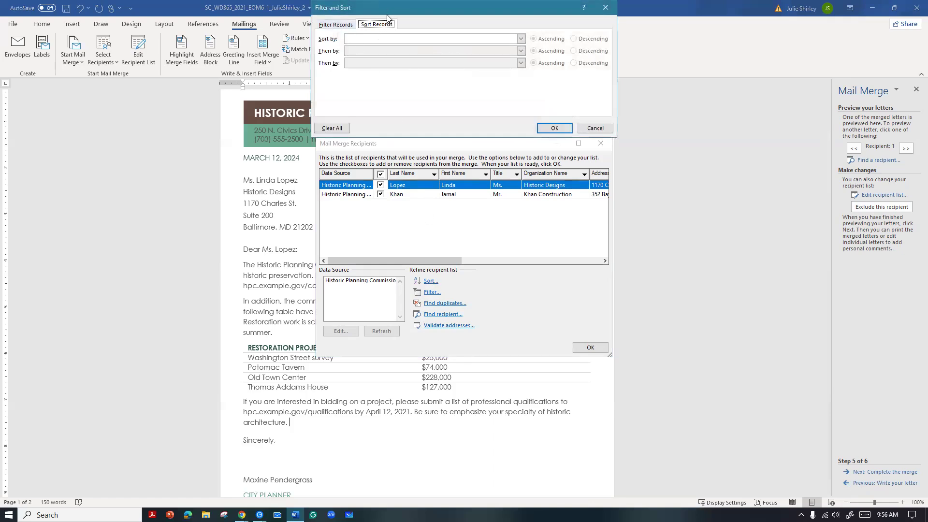
{"action": "left_click", "coordinate": [354, 94]}
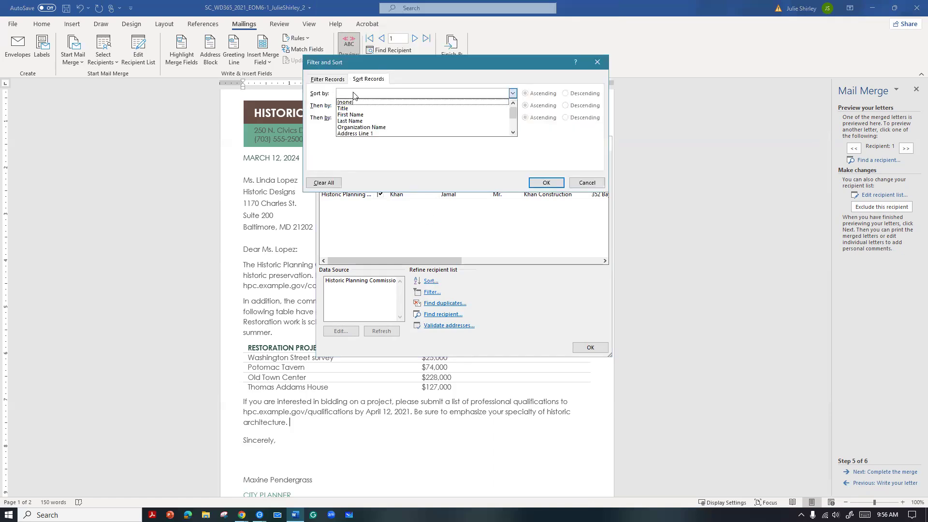
{"action": "left_click", "coordinate": [358, 121]}
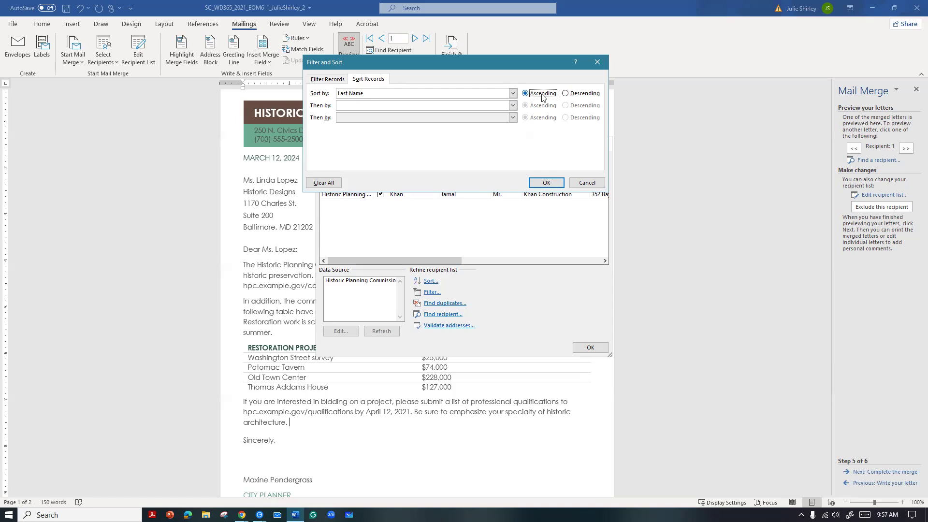
{"action": "left_click", "coordinate": [545, 182]}
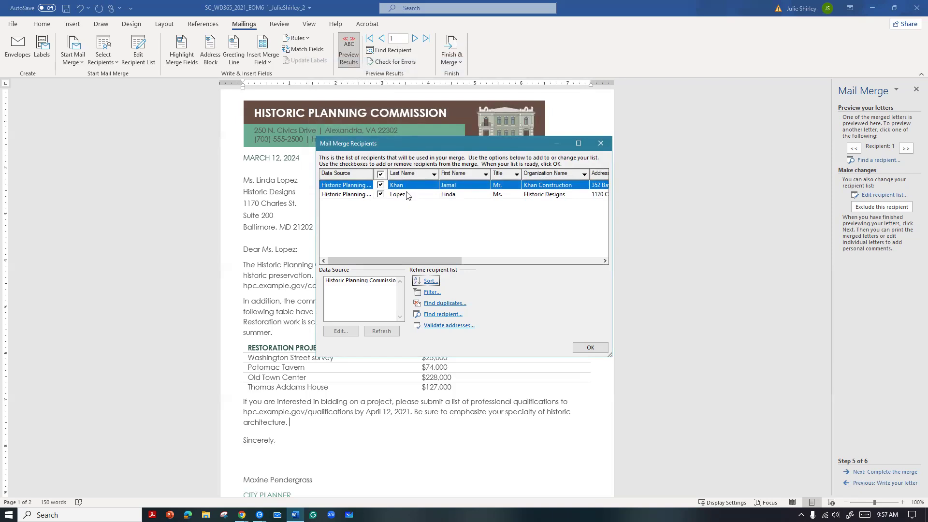
{"action": "left_click", "coordinate": [584, 349]}
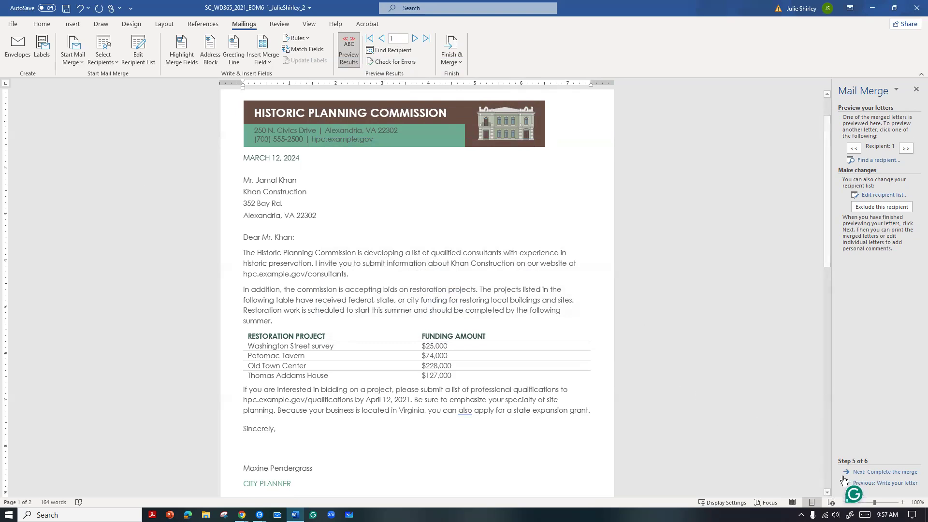
Complete the mail merge by merging all records into a new document of individual letters
{"action": "left_click", "coordinate": [858, 472]}
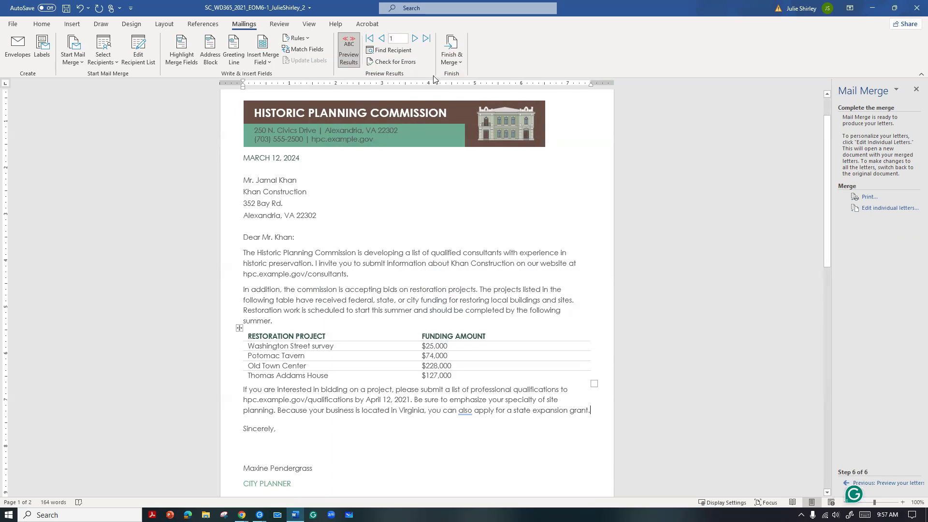
{"action": "left_click", "coordinate": [454, 63]}
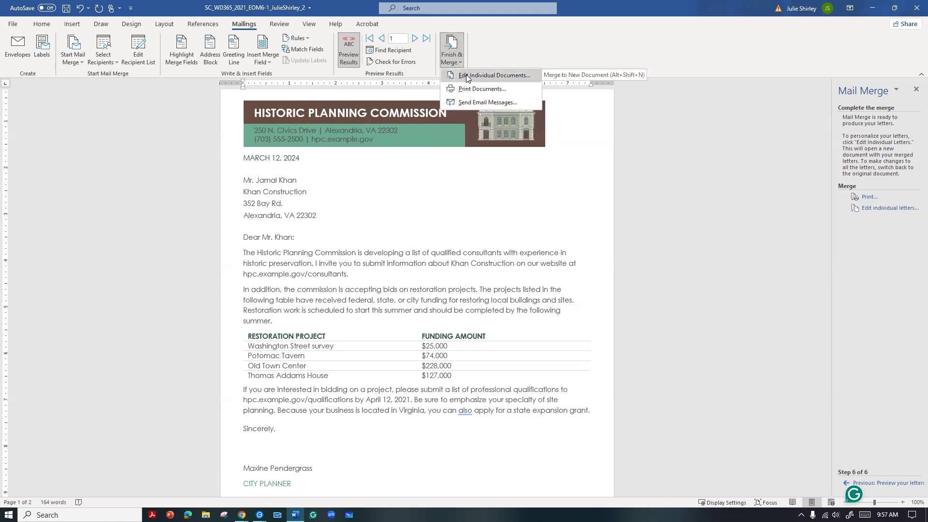
{"action": "left_click", "coordinate": [467, 76]}
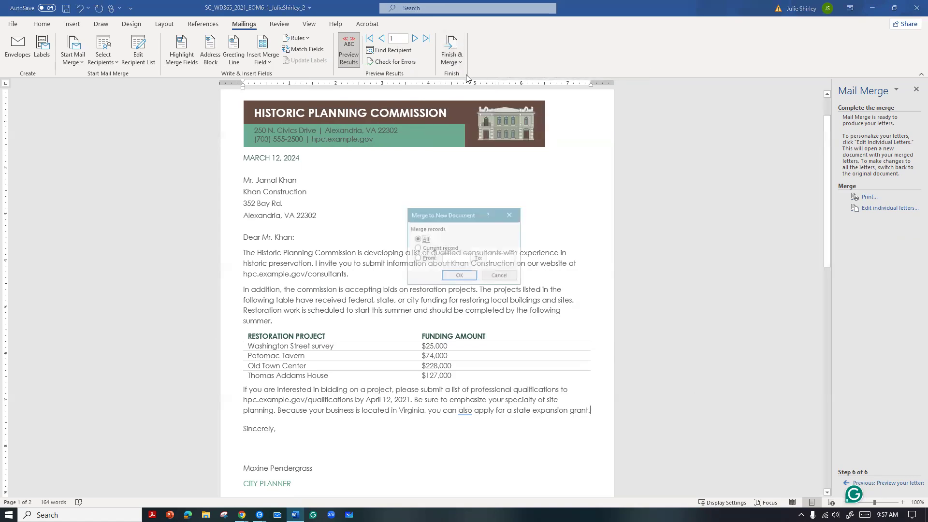
{"action": "left_click", "coordinate": [457, 276]}
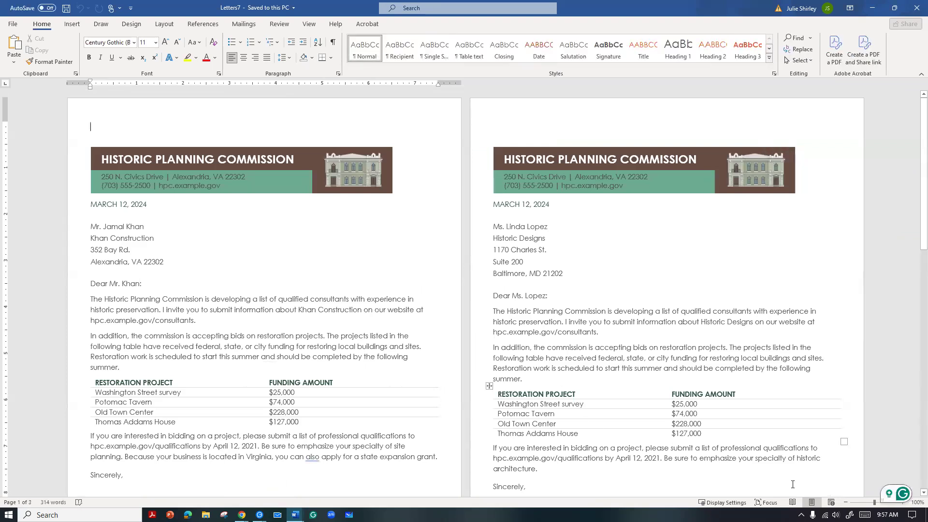
Copy the entire contents of the merged letters document in Print Layout view
{"action": "left_click", "coordinate": [830, 502]}
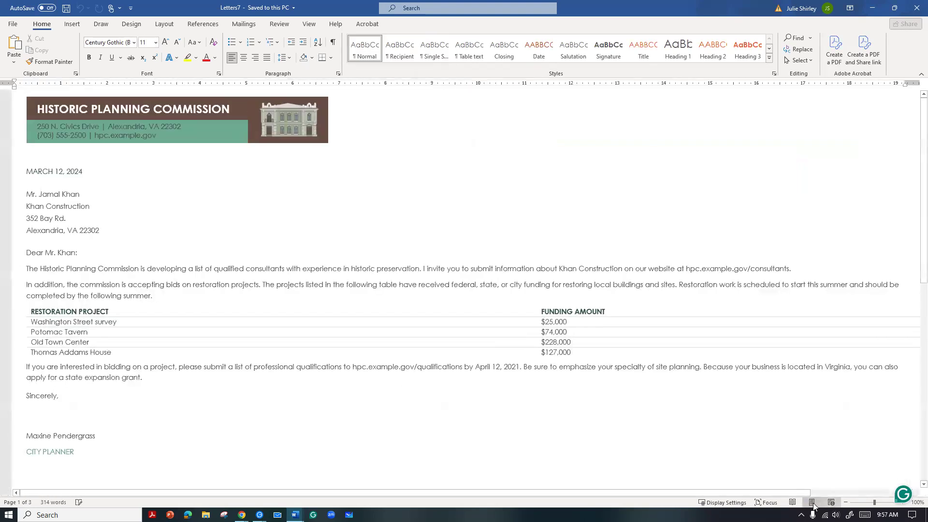
{"action": "left_click", "coordinate": [811, 502]}
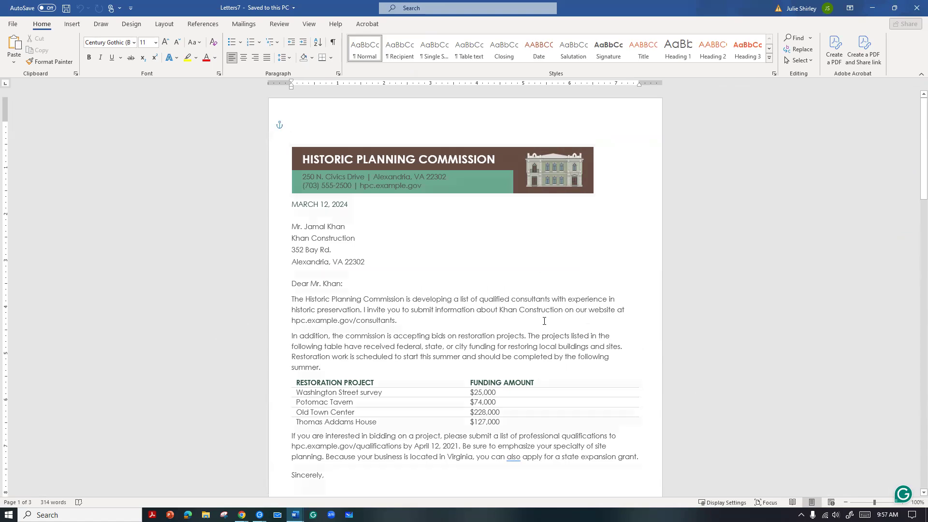
{"action": "key", "text": "ctrl+a"}
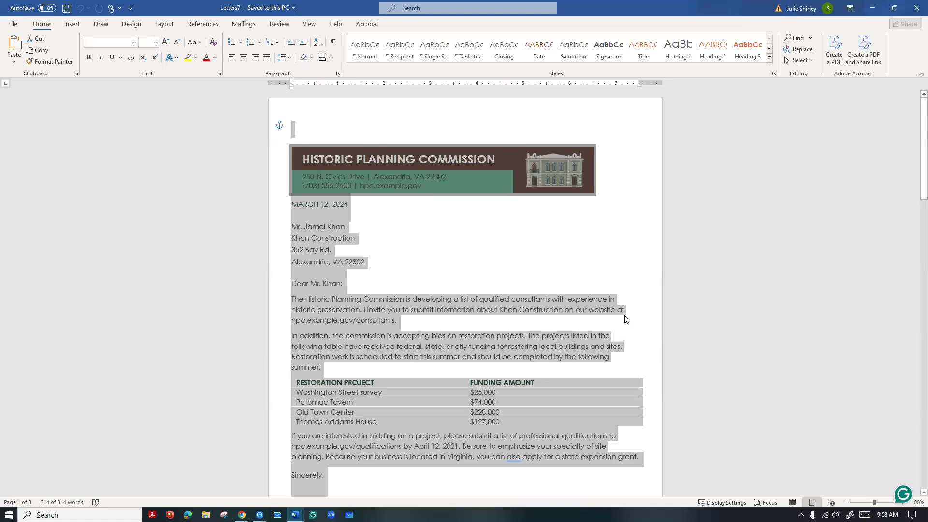
{"action": "scroll", "coordinate": [538, 236], "scroll_direction": "down", "scroll_amount": 8}
{"action": "scroll", "coordinate": [576, 256], "scroll_direction": "down", "scroll_amount": 2}
{"action": "scroll", "coordinate": [594, 256], "scroll_direction": "up", "scroll_amount": 7}
{"action": "scroll", "coordinate": [601, 256], "scroll_direction": "up", "scroll_amount": 3}
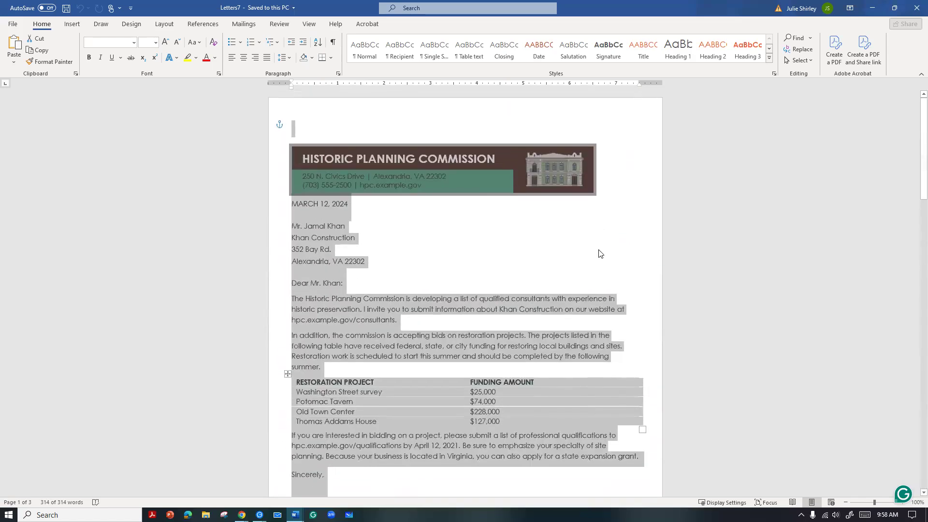
{"action": "key", "text": "ctrl+c"}
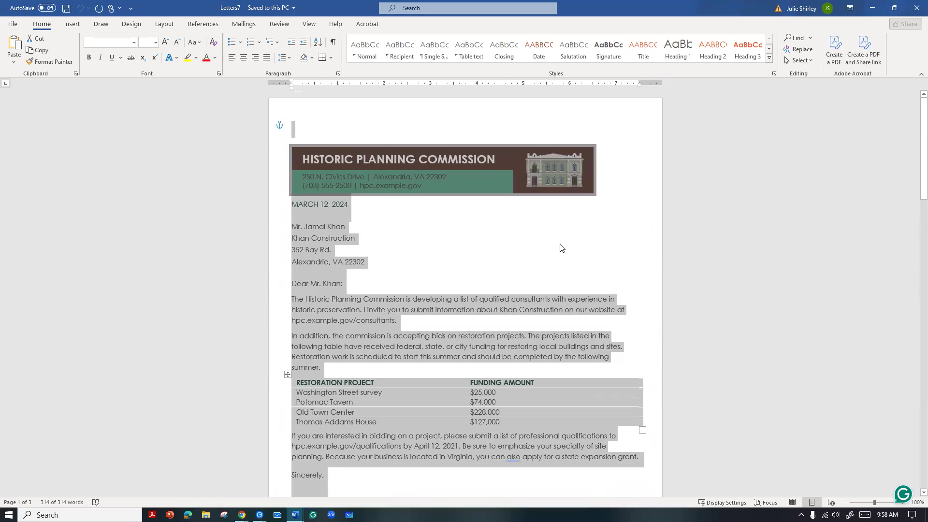
Switch to the main mail merge document and paste the copied letters onto the blank second page
{"action": "mouse_move", "coordinate": [294, 515]}
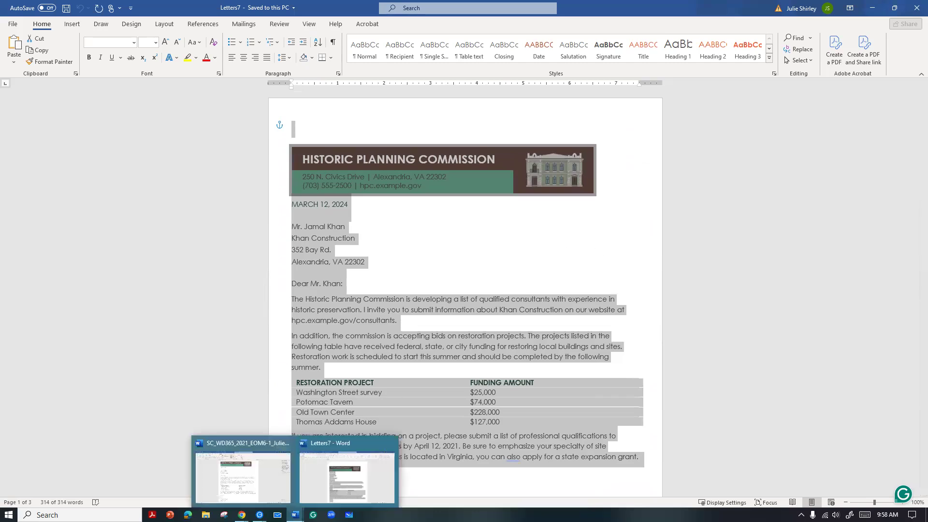
{"action": "left_click", "coordinate": [269, 488]}
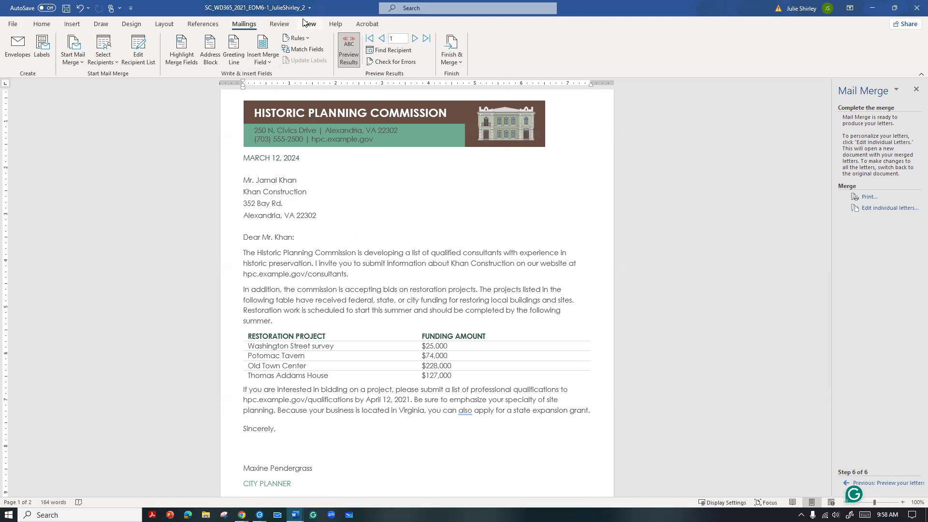
{"action": "scroll", "coordinate": [350, 314], "scroll_direction": "down", "scroll_amount": 4}
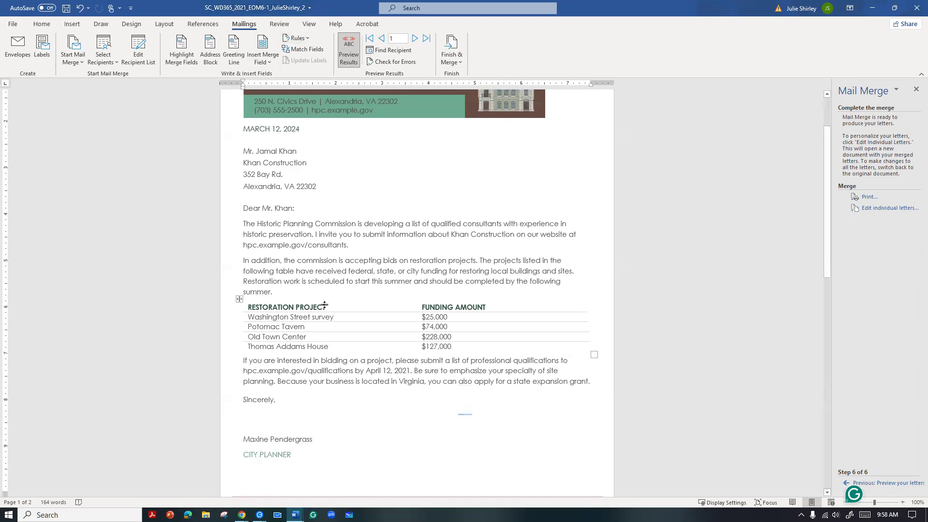
{"action": "scroll", "coordinate": [326, 304], "scroll_direction": "down", "scroll_amount": 1}
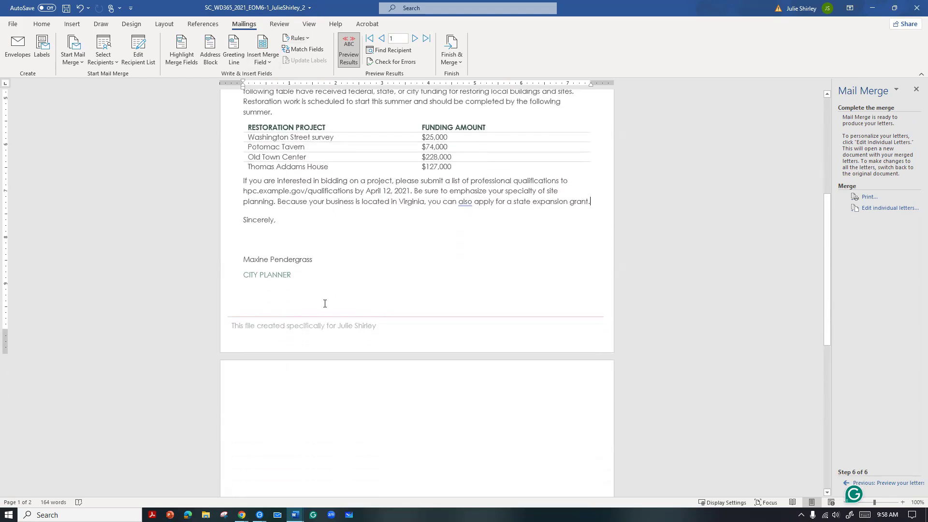
{"action": "left_click", "coordinate": [245, 376]}
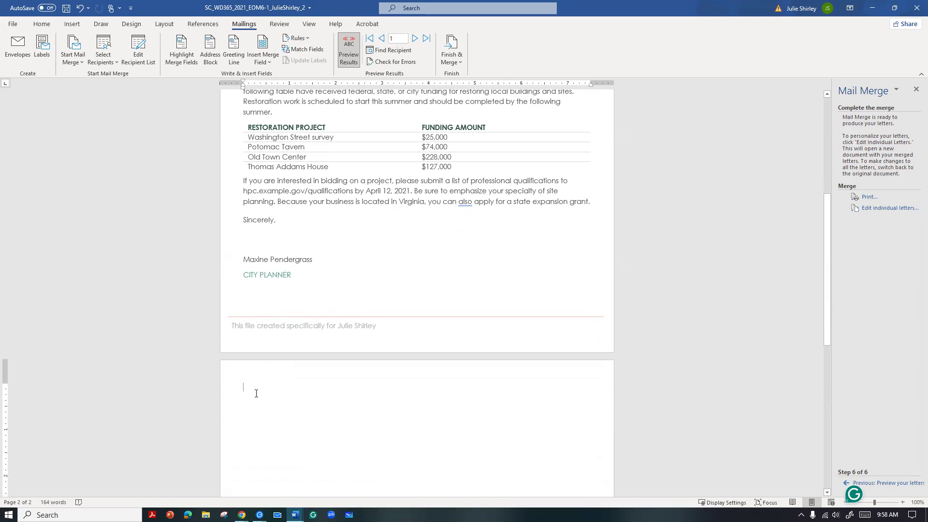
{"action": "key", "text": "ctrl+v"}
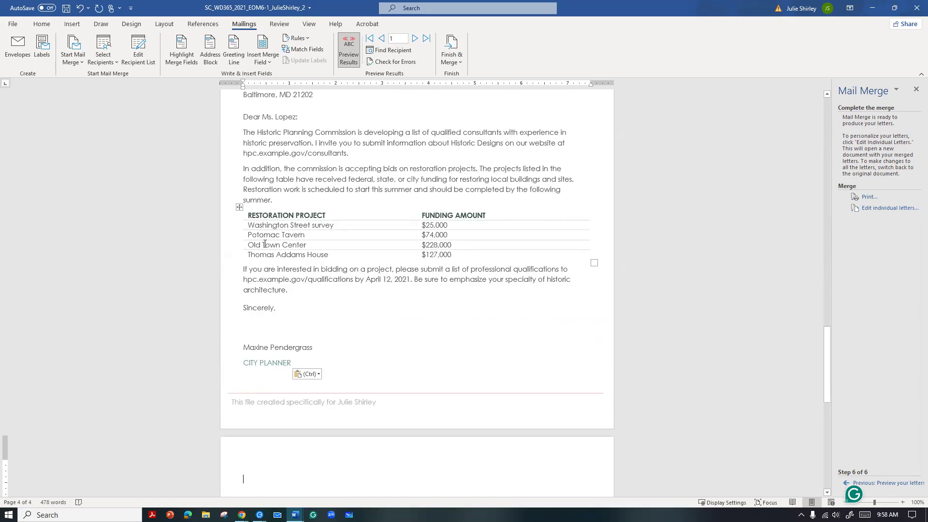
Show formatting marks and delete the page break, section break and extra paragraph mark after the last pasted letter
{"action": "left_click", "coordinate": [42, 25]}
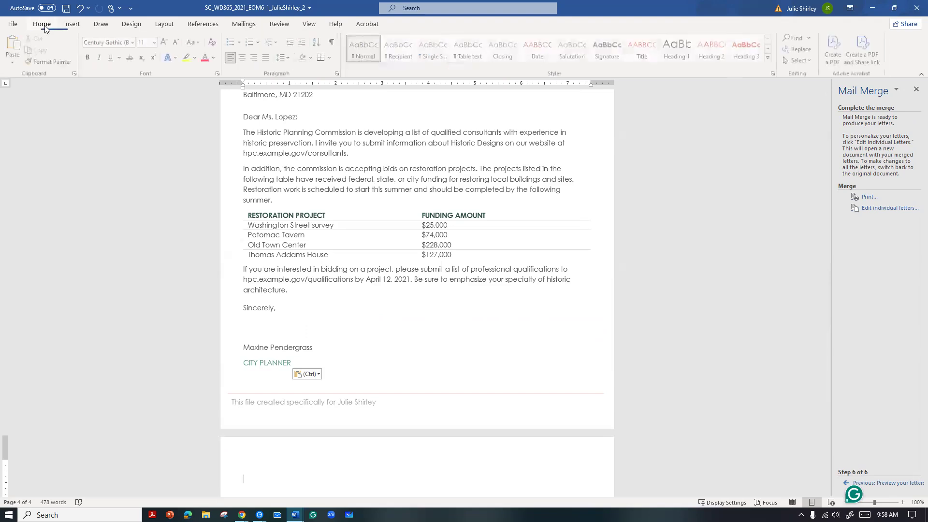
{"action": "left_click", "coordinate": [333, 43]}
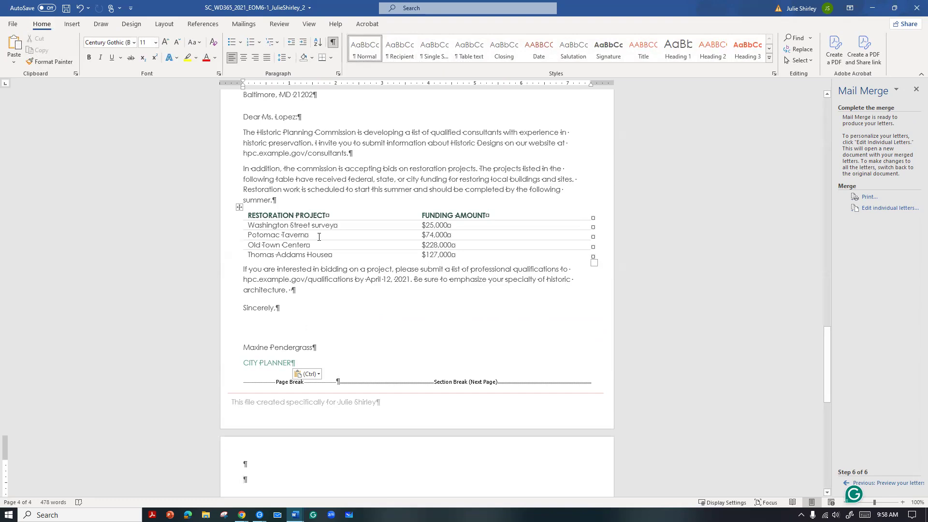
{"action": "scroll", "coordinate": [319, 238], "scroll_direction": "down", "scroll_amount": 1}
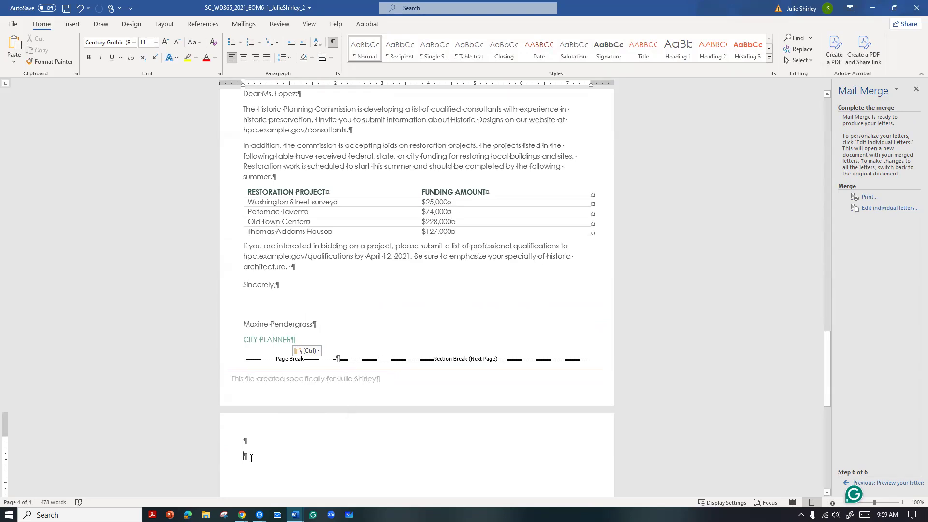
{"action": "left_click_drag", "start_coordinate": [241, 449], "coordinate": [236, 366]}
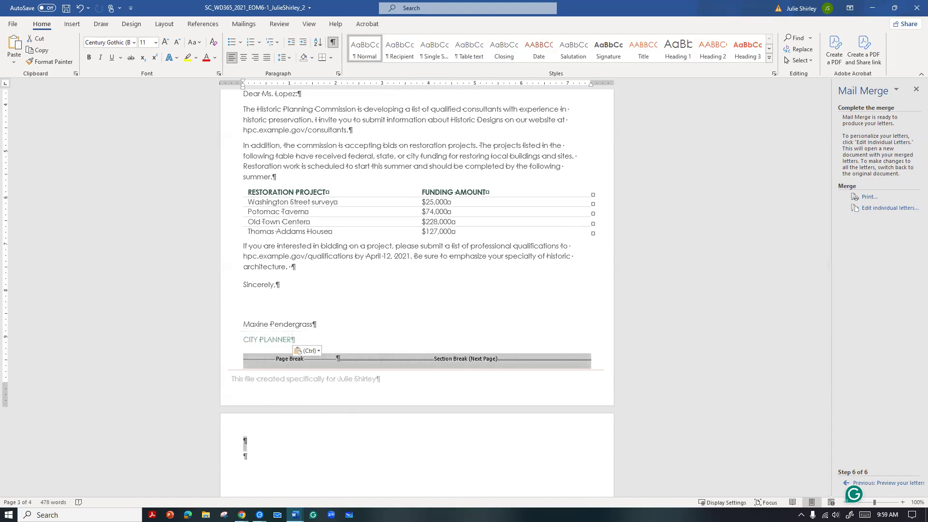
{"action": "key", "text": "Delete"}
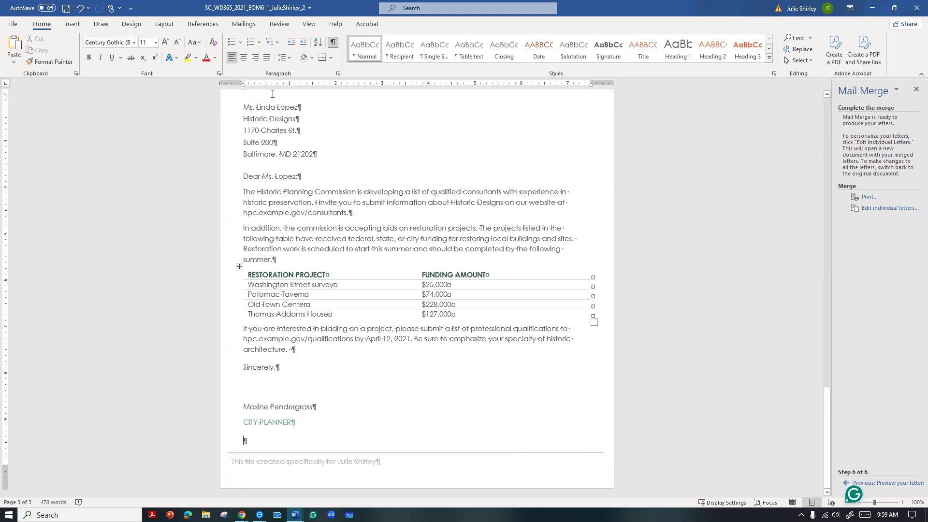
Turn off the merge results preview and hide the formatting marks
{"action": "left_click", "coordinate": [241, 26]}
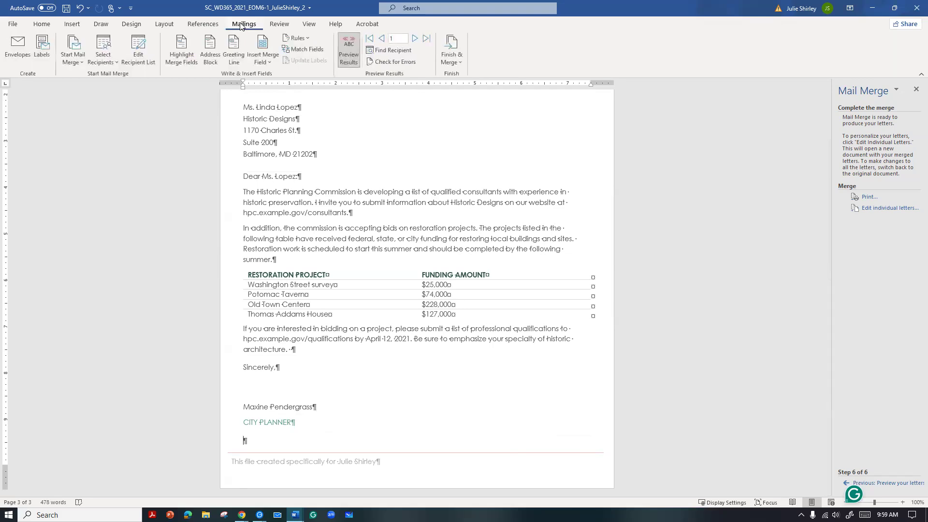
{"action": "left_click", "coordinate": [350, 59]}
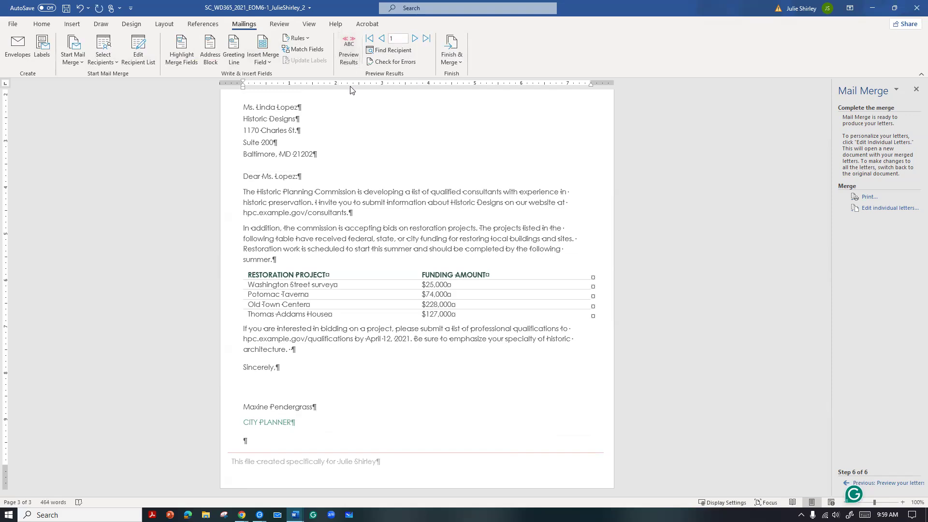
{"action": "left_click", "coordinate": [40, 25]}
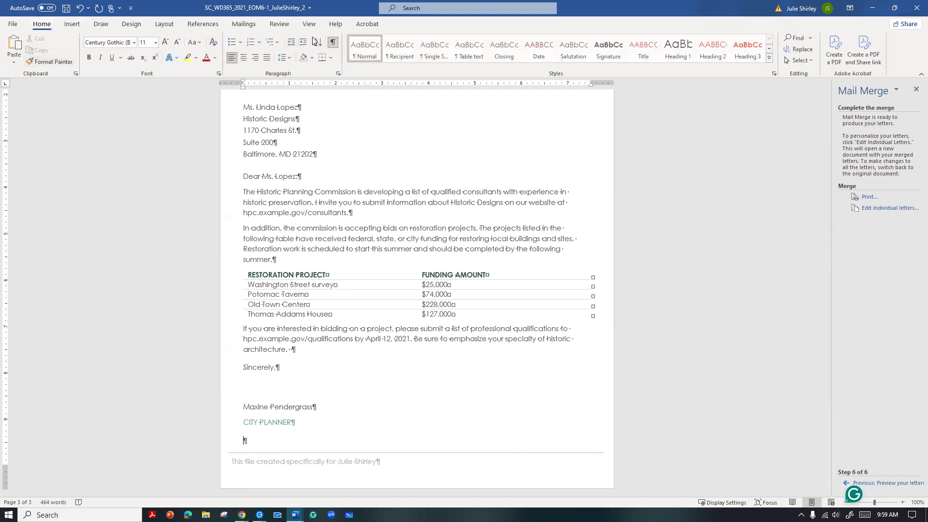
{"action": "left_click", "coordinate": [335, 43]}
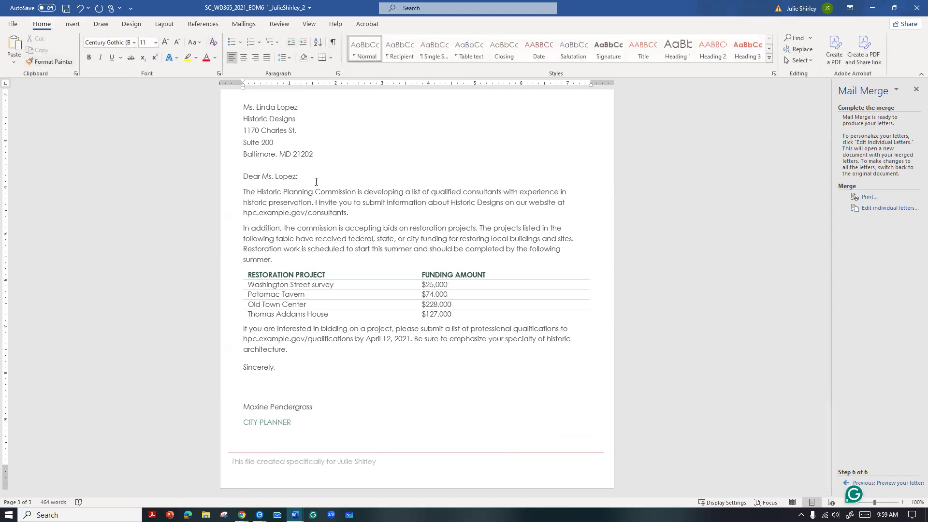
Look back over the pasted letters and save the main document
{"action": "scroll", "coordinate": [314, 299], "scroll_direction": "up", "scroll_amount": 5}
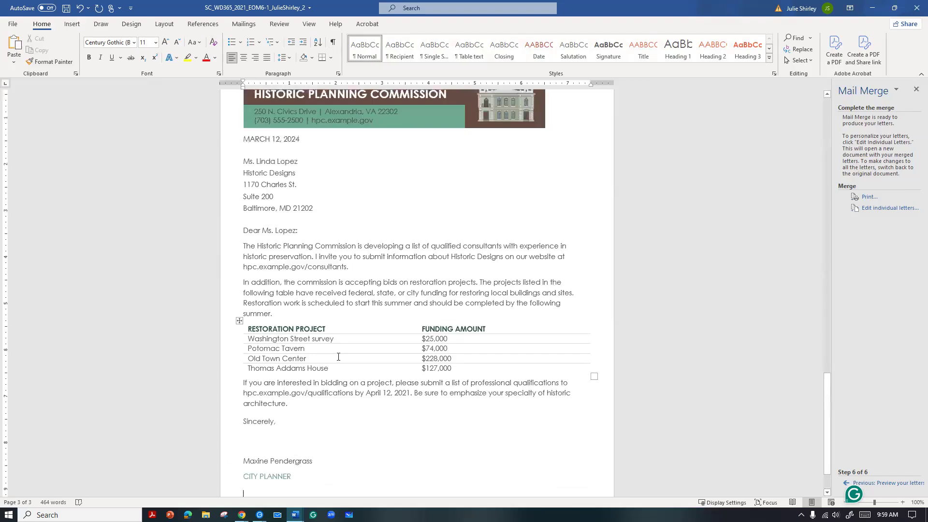
{"action": "scroll", "coordinate": [333, 331], "scroll_direction": "up", "scroll_amount": 6}
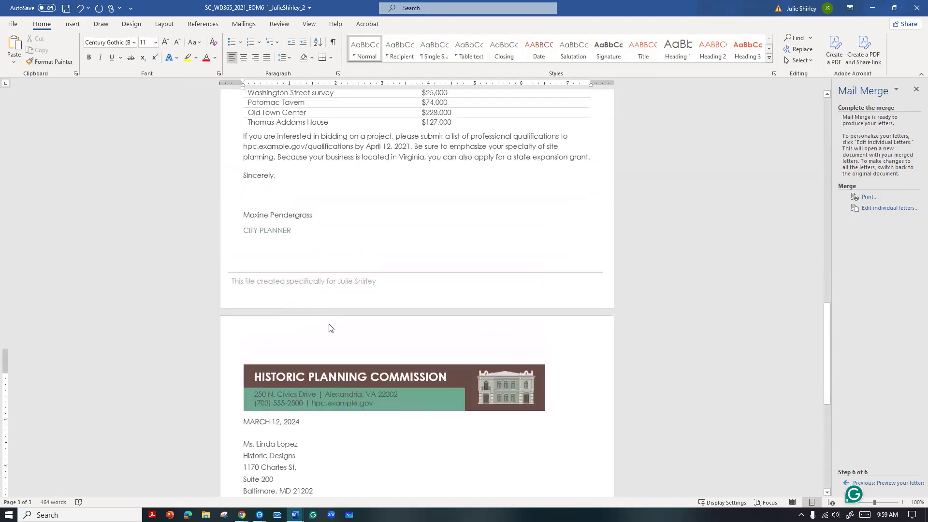
{"action": "scroll", "coordinate": [324, 335], "scroll_direction": "up", "scroll_amount": 6}
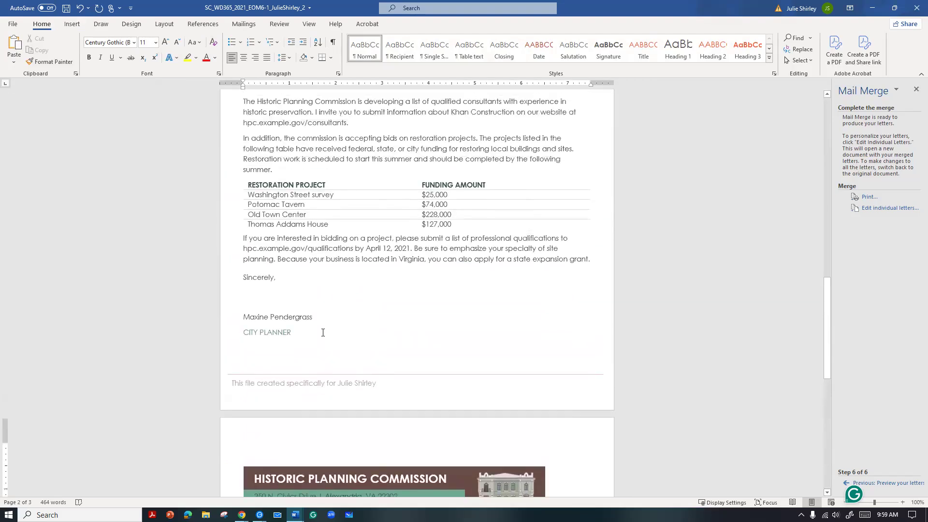
{"action": "scroll", "coordinate": [323, 332], "scroll_direction": "up", "scroll_amount": 3}
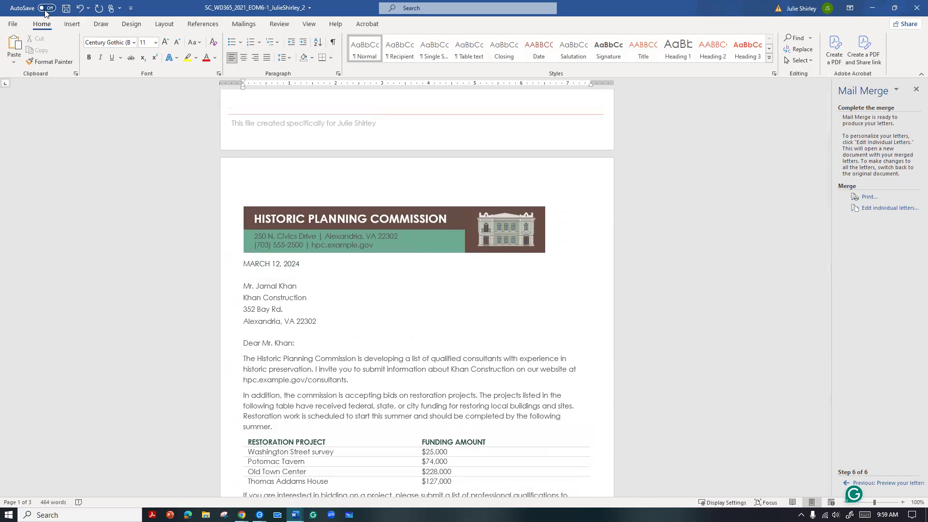
{"action": "left_click", "coordinate": [66, 8]}
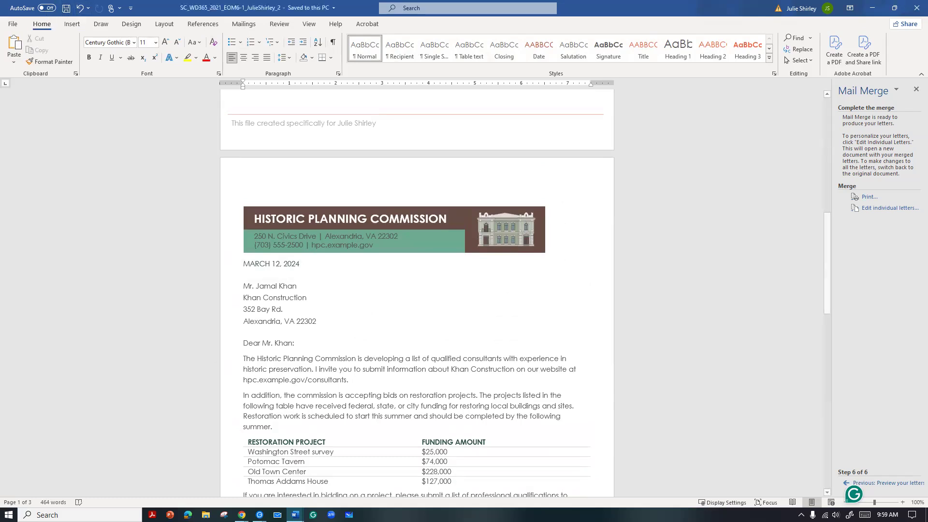
Close the Letters7 merged document without saving it
{"action": "mouse_move", "coordinate": [295, 514]}
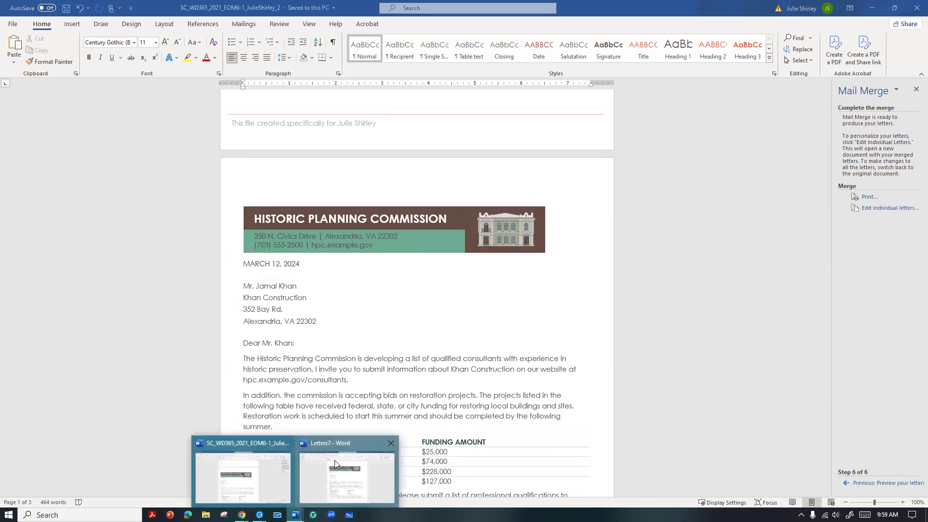
{"action": "left_click", "coordinate": [340, 446]}
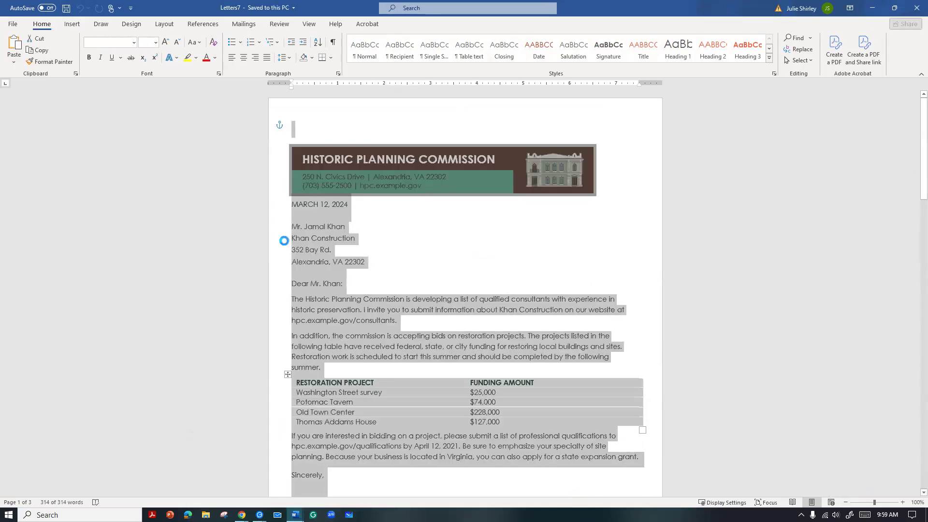
{"action": "left_click", "coordinate": [914, 9]}
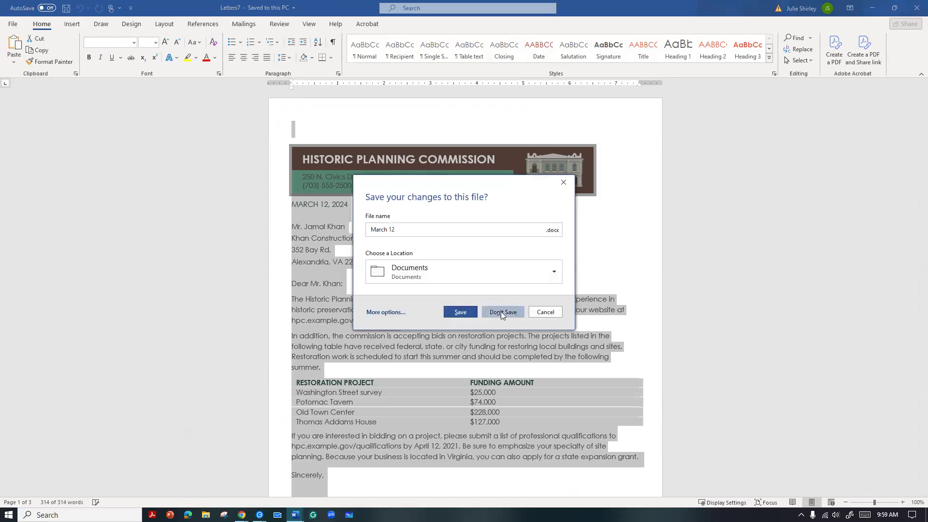
{"action": "left_click", "coordinate": [501, 313]}
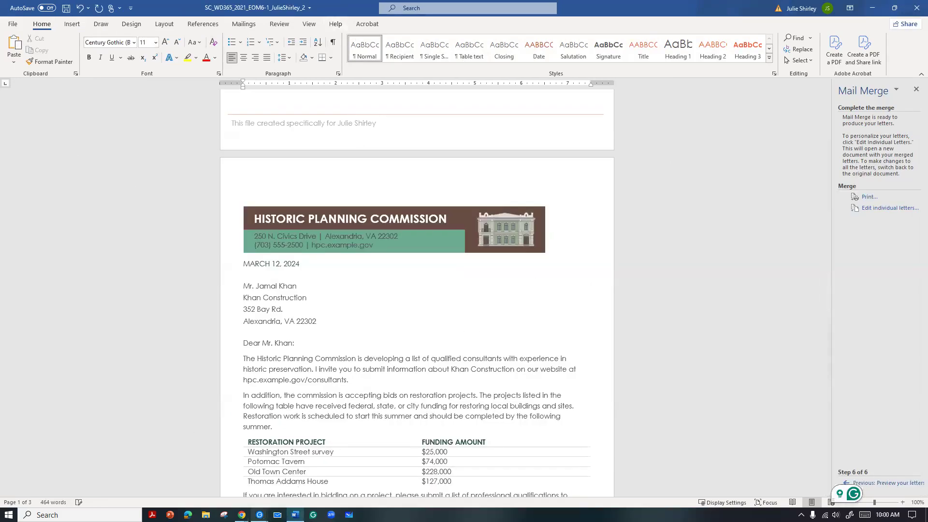
Switch to the MindTap project page in Chrome and upload the completed SC_WD365_2021_EOM6-1 file ending in _2 from the Desktop
{"action": "mouse_move", "coordinate": [241, 515]}
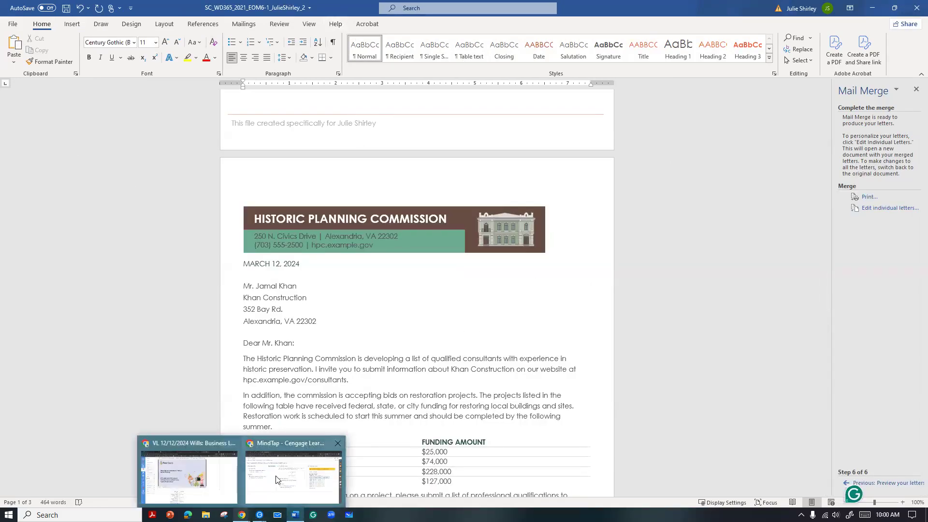
{"action": "left_click", "coordinate": [277, 479]}
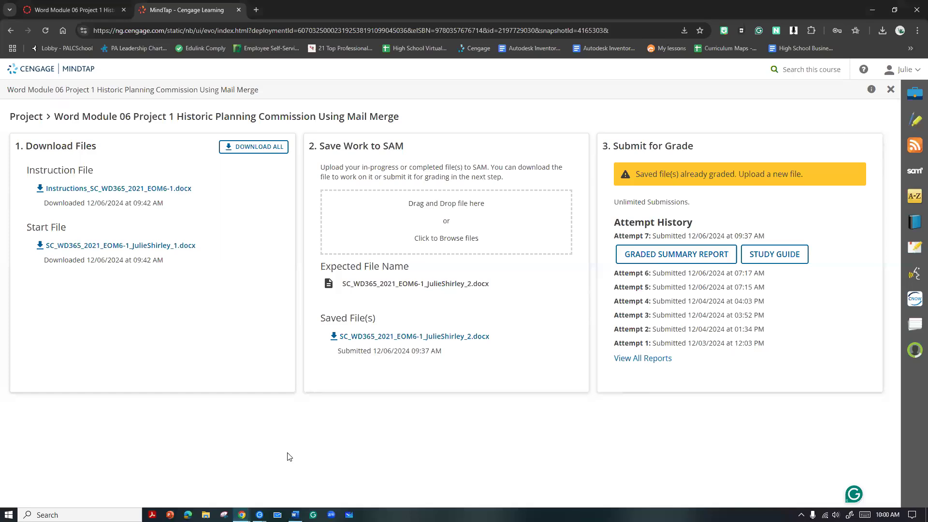
{"action": "left_click", "coordinate": [452, 223]}
{"action": "scroll", "coordinate": [185, 137], "scroll_direction": "down", "scroll_amount": 2}
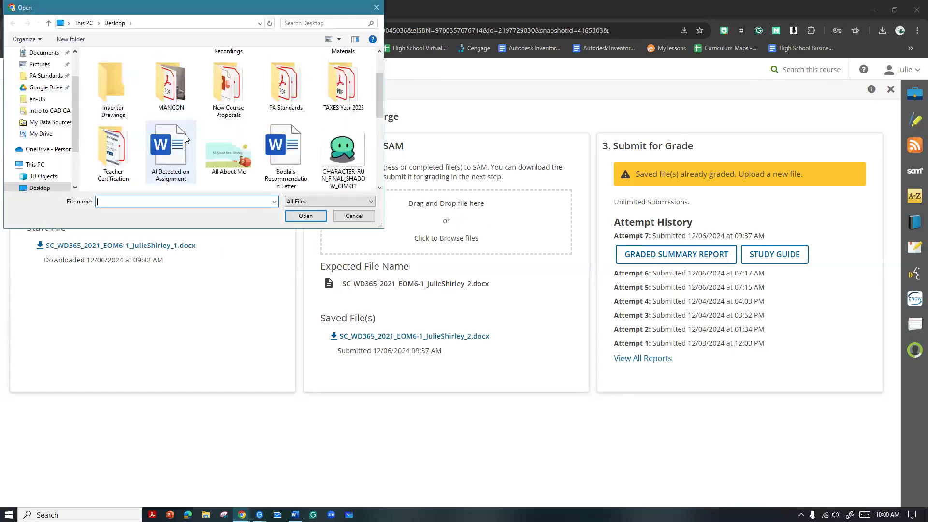
{"action": "scroll", "coordinate": [185, 134], "scroll_direction": "down", "scroll_amount": 1}
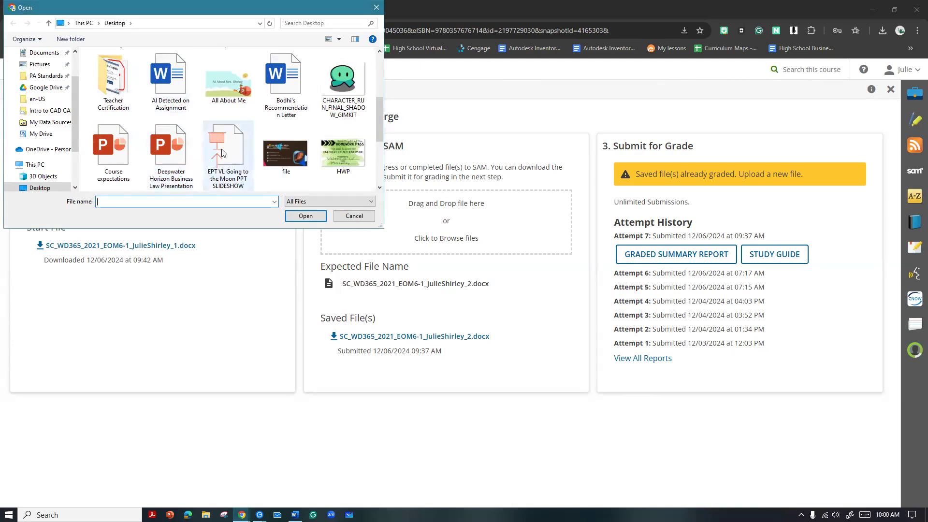
{"action": "scroll", "coordinate": [222, 152], "scroll_direction": "down", "scroll_amount": 2}
{"action": "left_click", "coordinate": [175, 154]}
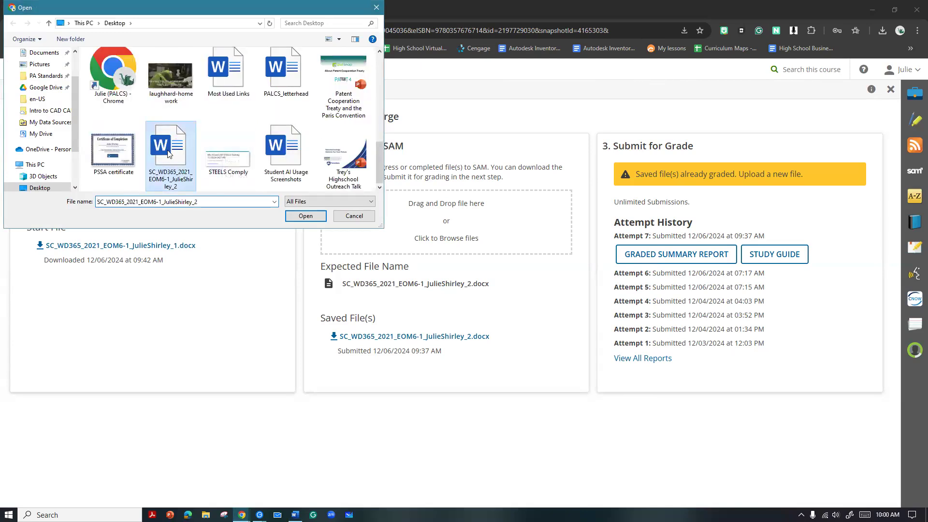
{"action": "left_click", "coordinate": [305, 216]}
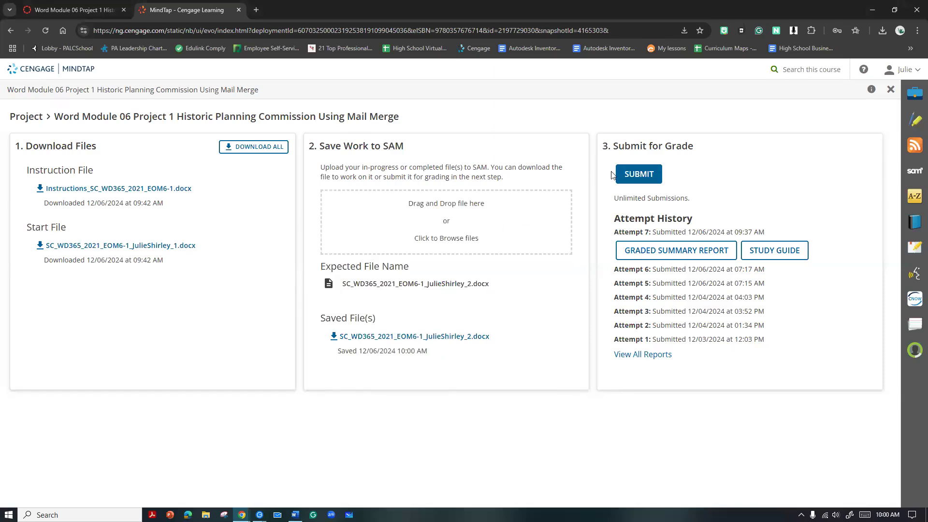
Submit the uploaded project for grading, then download and open the graded summary report for attempt 8
{"action": "left_click", "coordinate": [627, 174]}
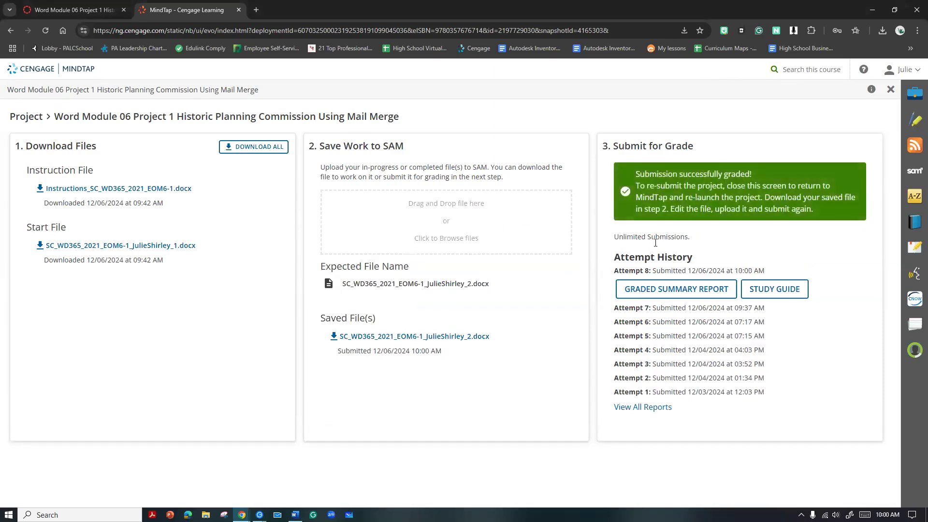
{"action": "left_click", "coordinate": [646, 290]}
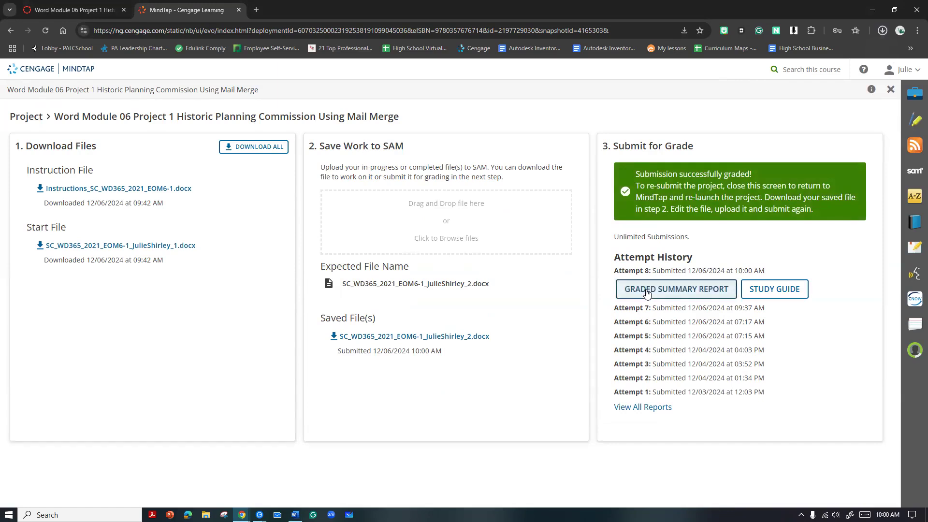
{"action": "left_click", "coordinate": [812, 59]}
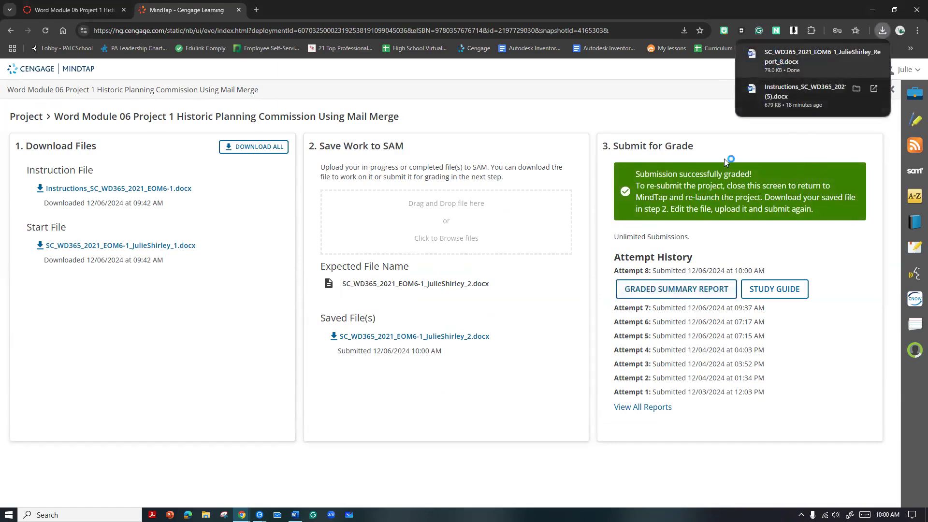